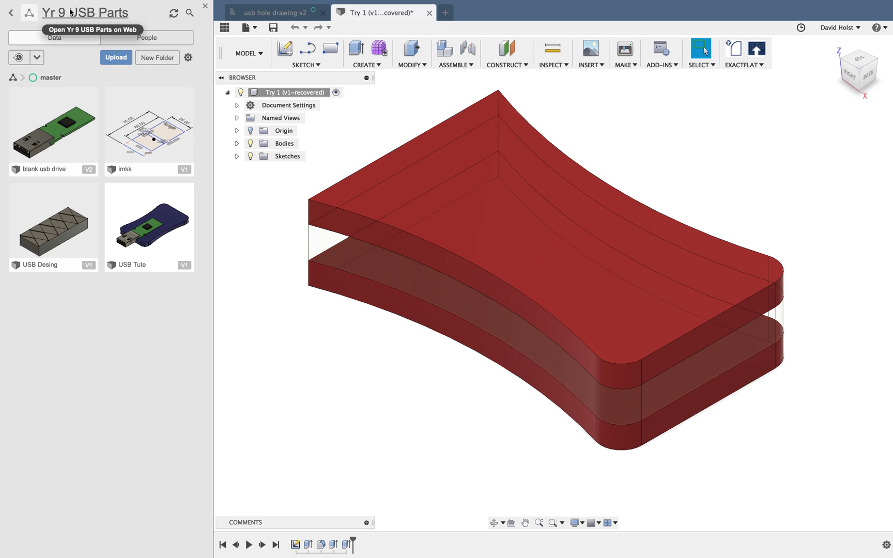
Return from the Yr 9 USB Parts project to the project list.
left_click(224, 29)
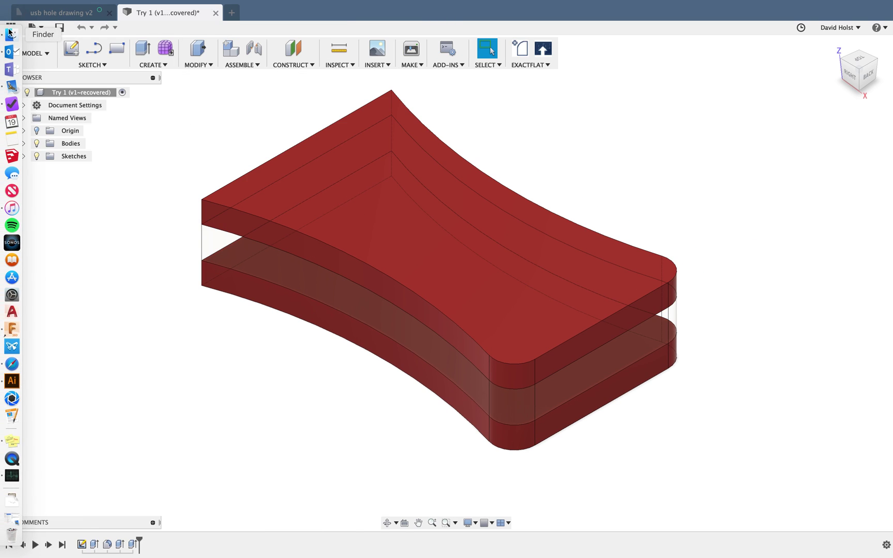
left_click(11, 28)
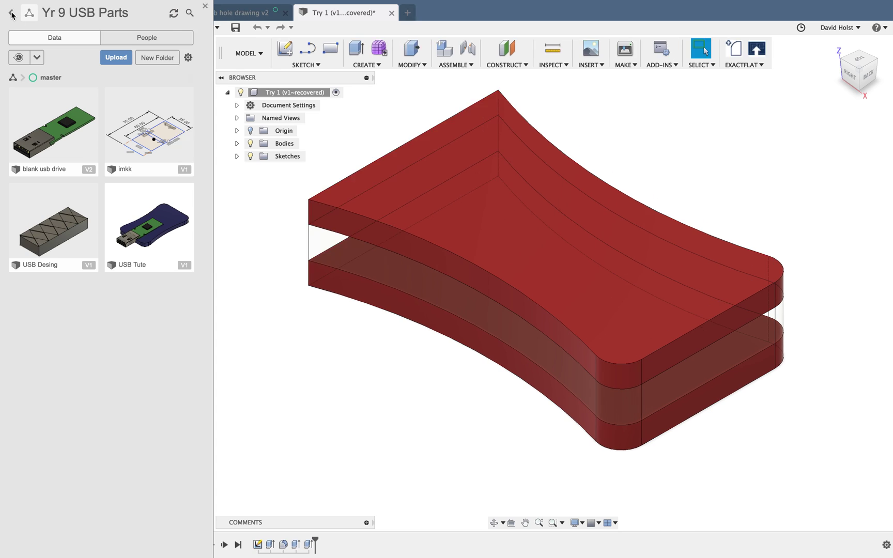
left_click(10, 14)
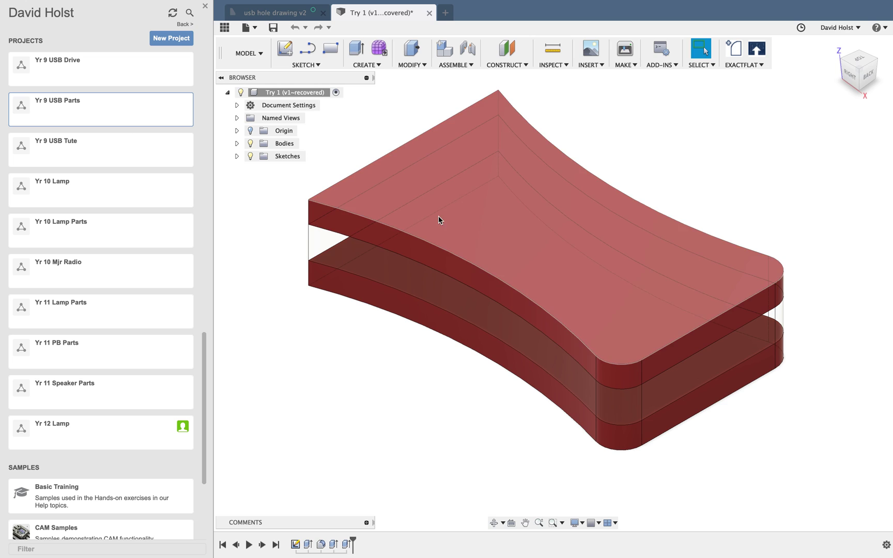
Expand the model's bodies and hide the top body.
left_click(277, 144)
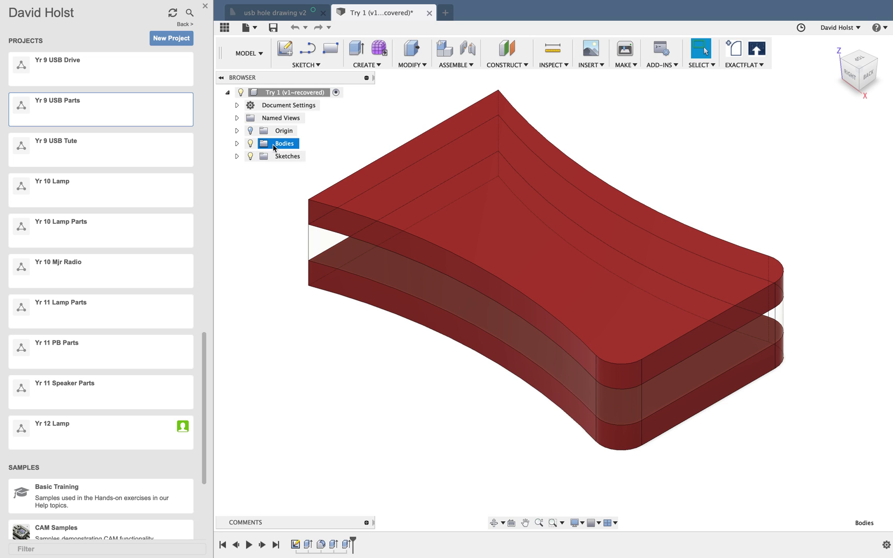
left_click(237, 144)
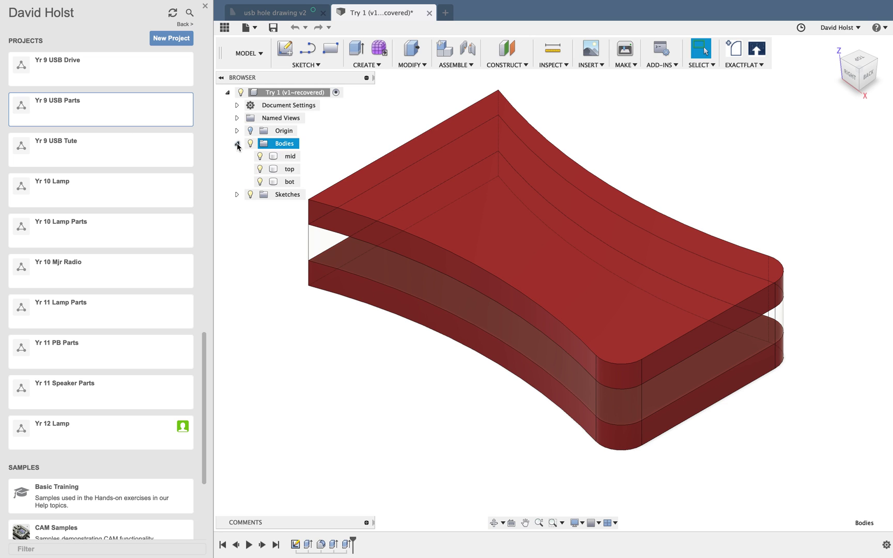
left_click(261, 169)
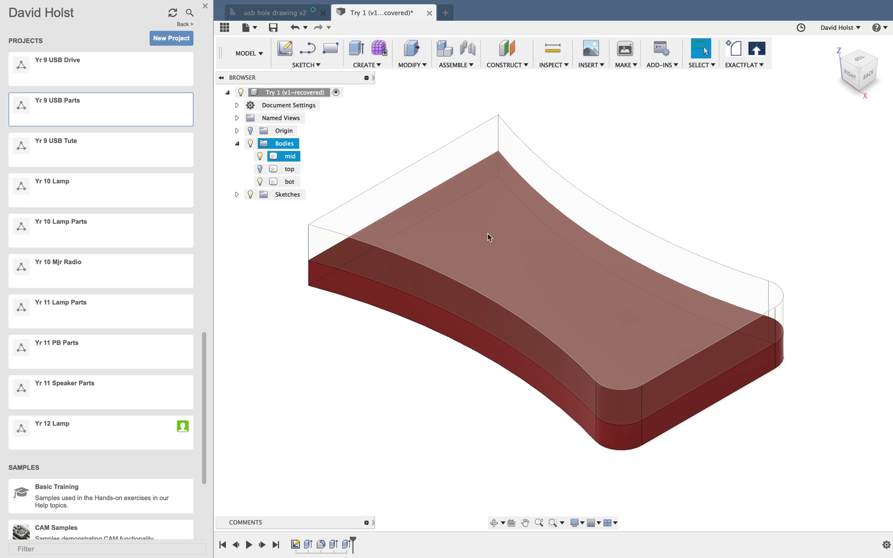
Start a new sketch on the upper face of the mid body.
left_click(286, 49)
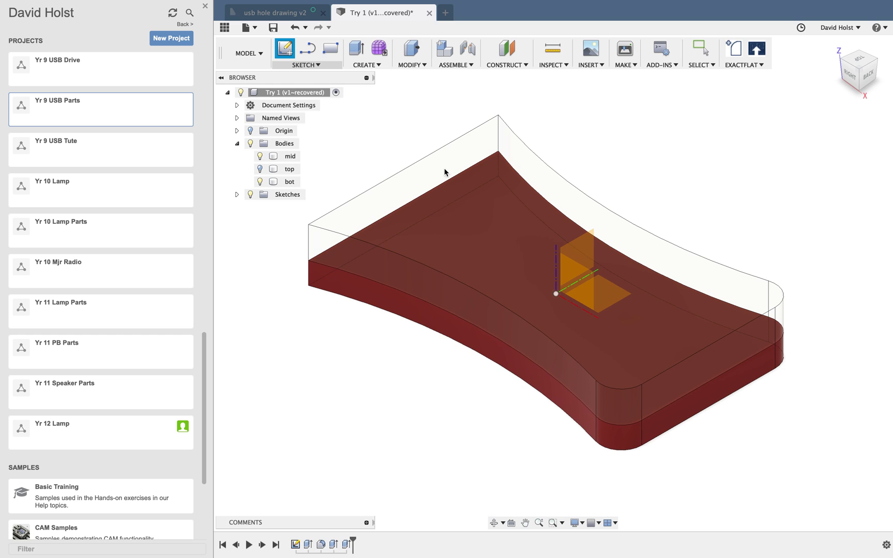
left_click(370, 228)
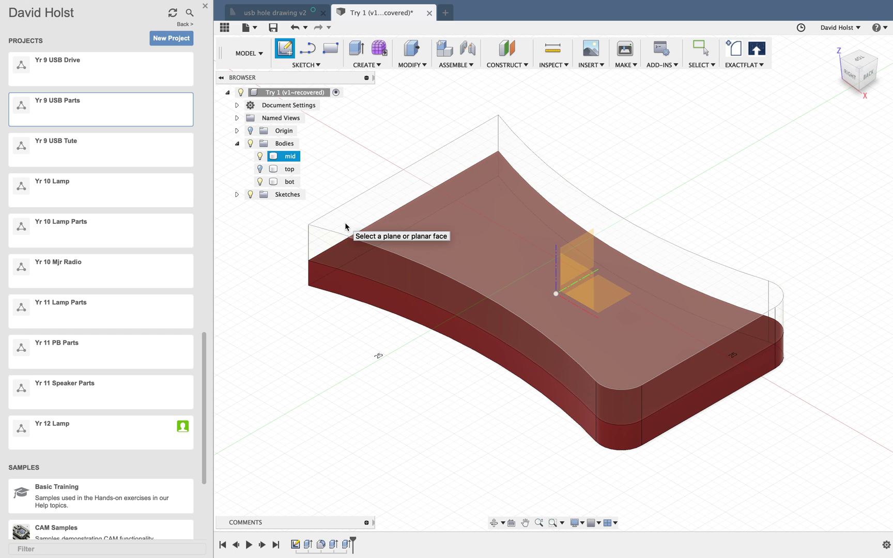
left_click(345, 223)
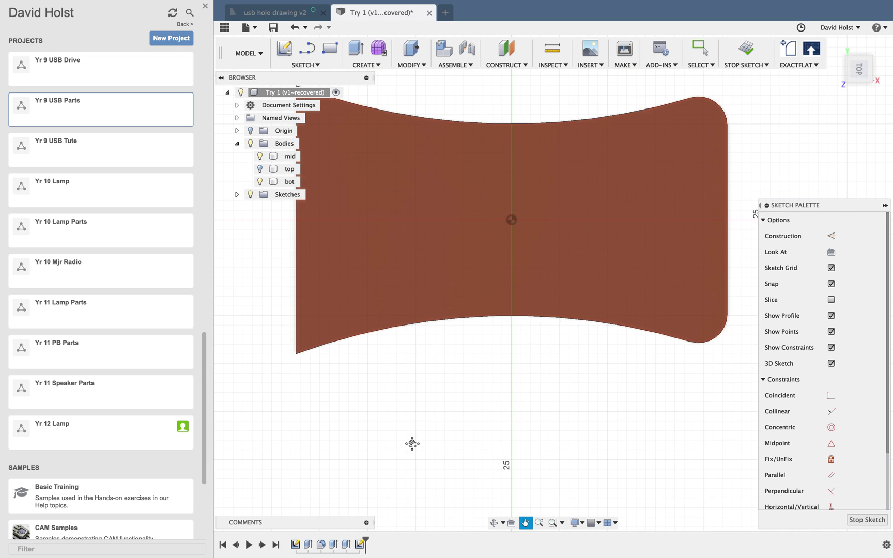
Check the usb hole drawing, and sketch a horizontal construction centreline on the mid face between the midpoints of its two end edges.
left_click(264, 13)
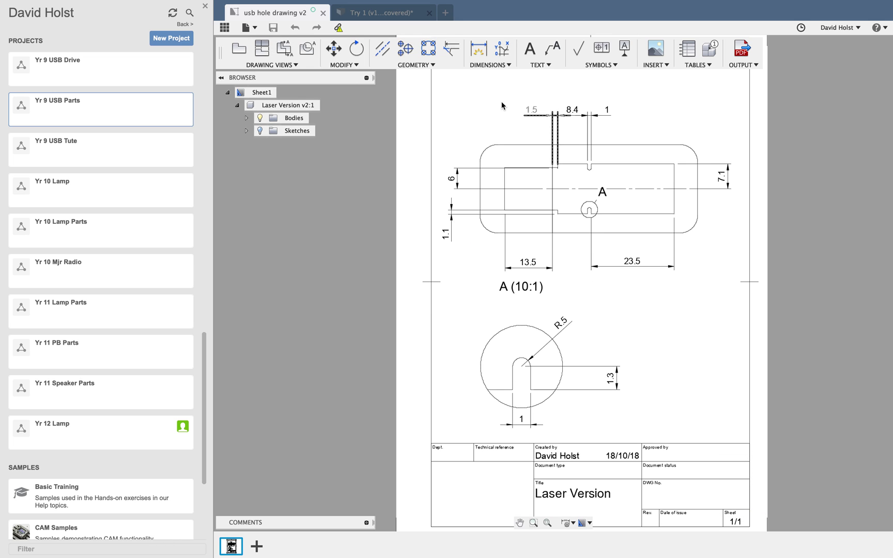
left_click(385, 13)
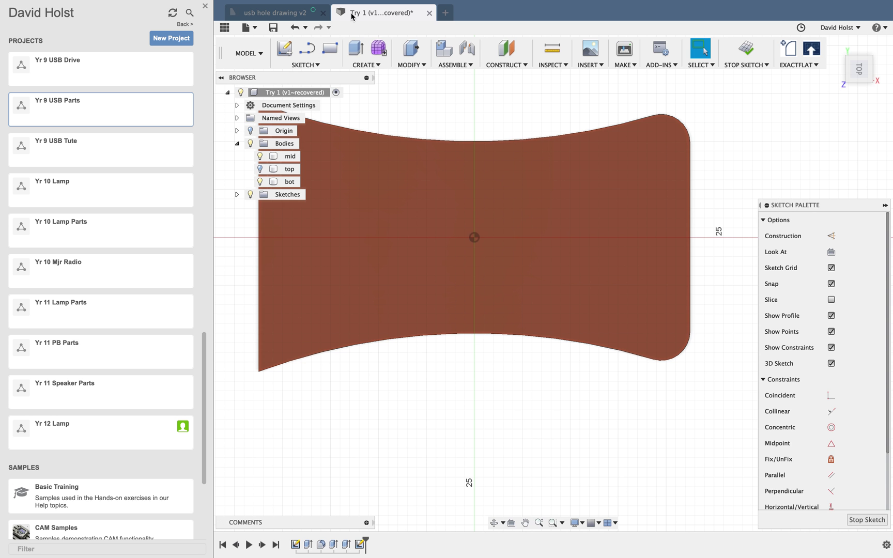
mouse_move(439, 115)
middle_mouse_down()
mouse_move(500, 173)
mouse_move(499, 162)
middle_mouse_up()
key("l")
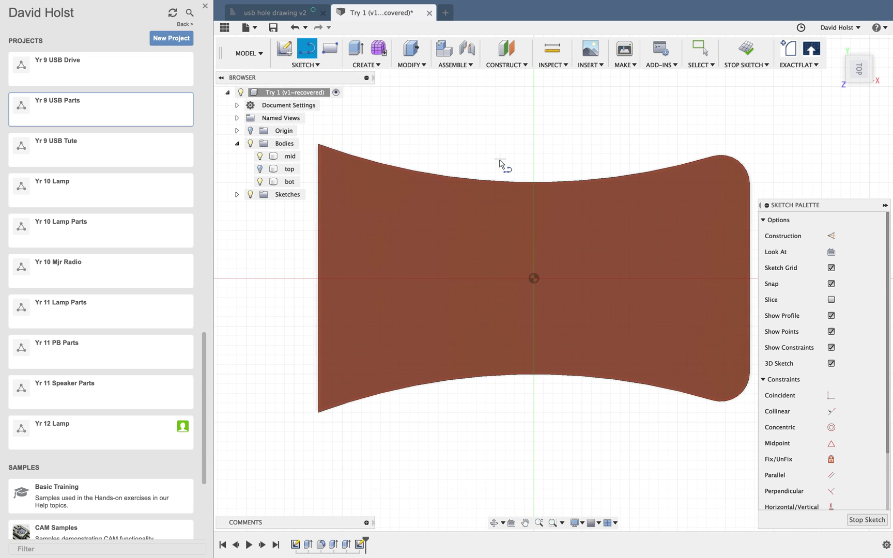
left_click(318, 281)
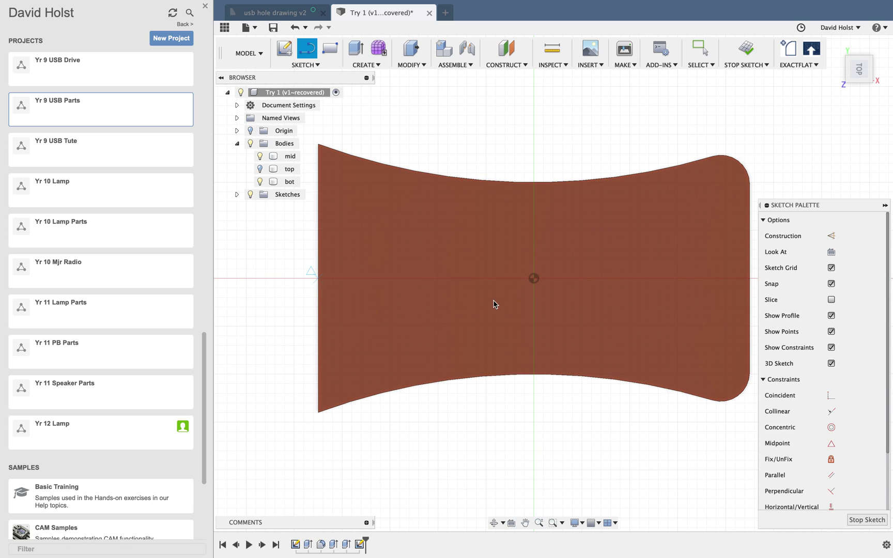
double_click(750, 279)
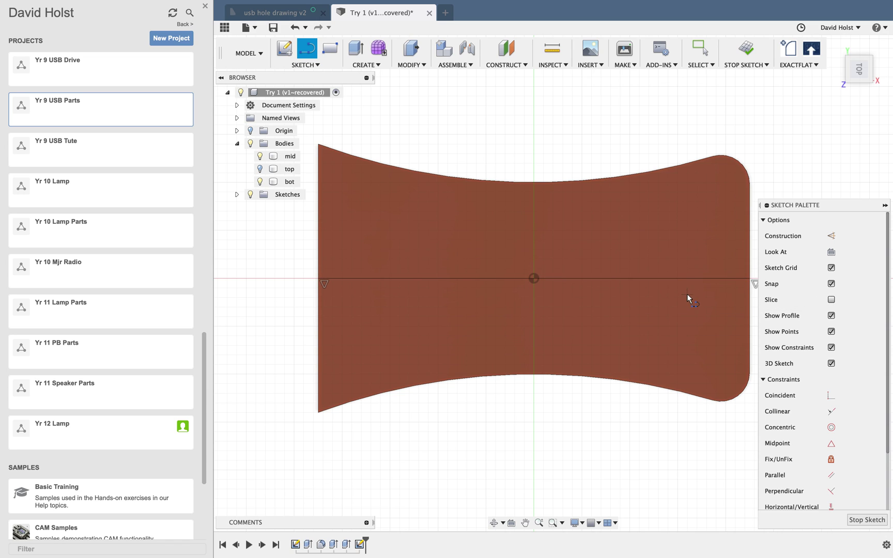
key("Escape")
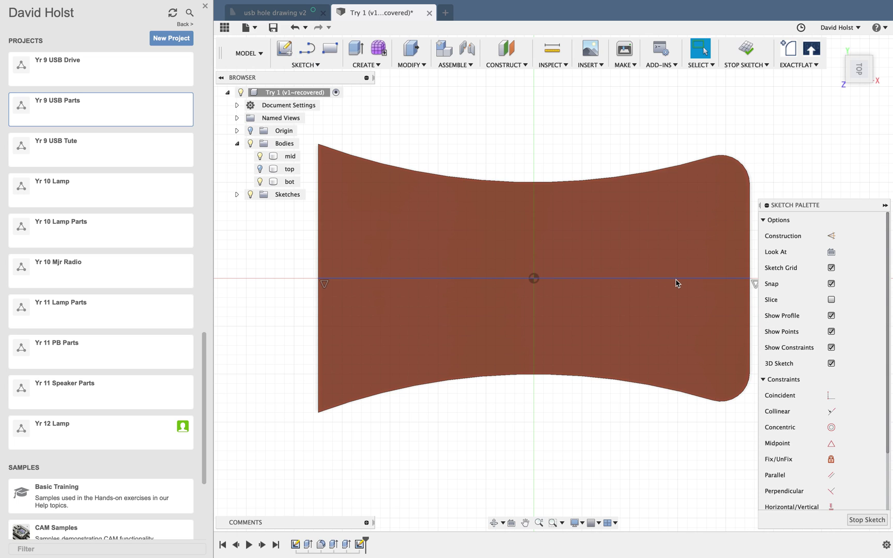
left_click(676, 279)
key("x")
left_click(491, 429)
Draw a 6 mm line from the centreline's left end upward along the body's straight left edge.
key("l")
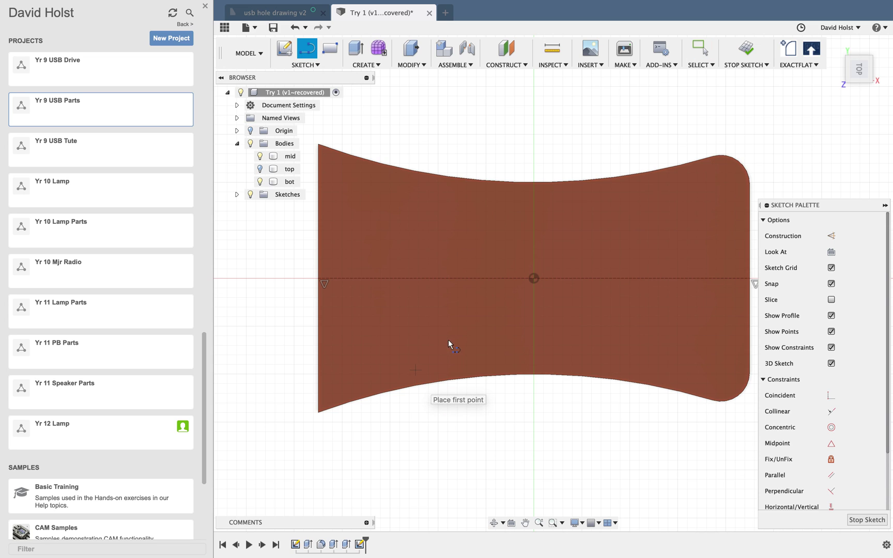
left_click(318, 278)
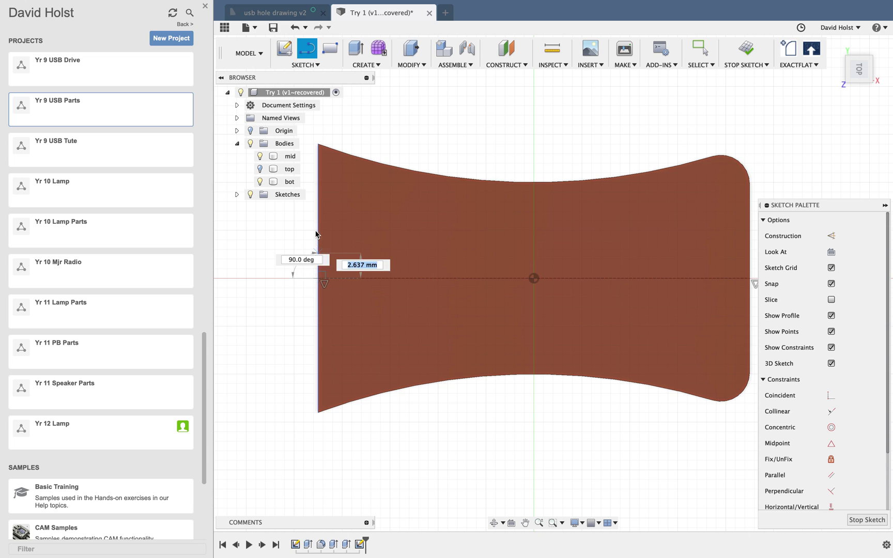
left_click(205, 7)
scroll(209, 247, "down", 2)
scroll(209, 243, "up", 3)
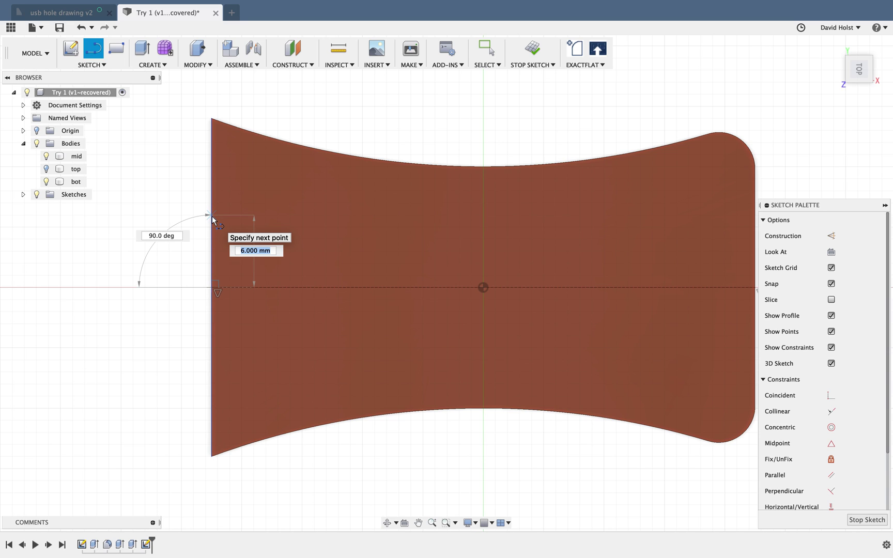
type("6")
key("Return")
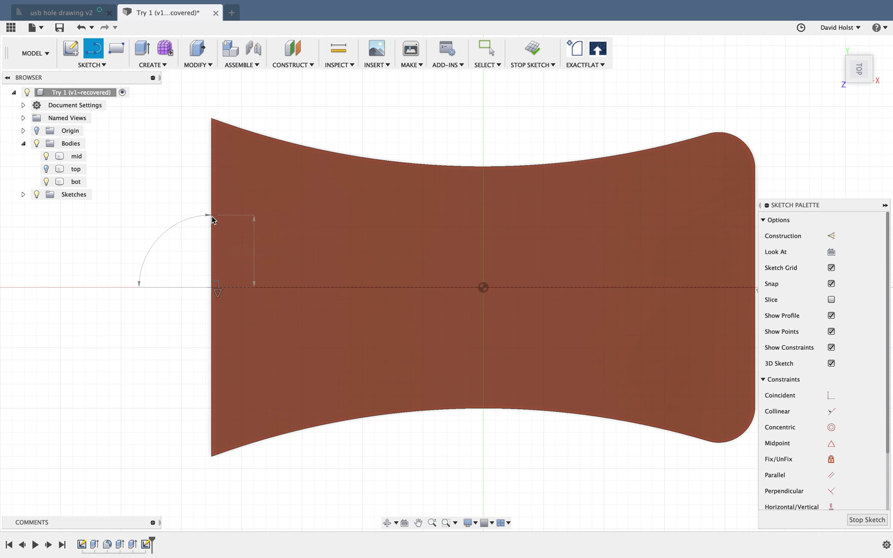
Continue the outline with a 1.5 mm horizontal line inward from the edge and a 1.1 mm vertical line upward.
left_click(212, 214)
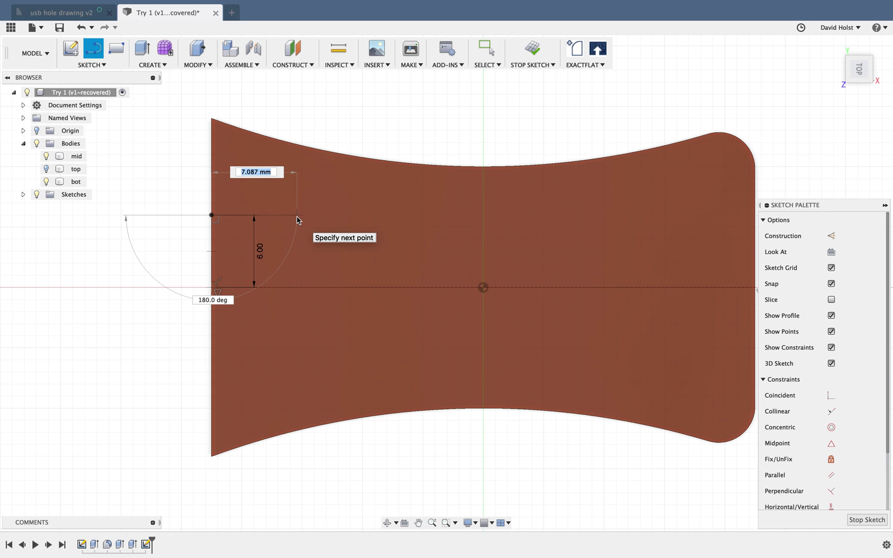
type("1.5")
key("Return")
key("Escape")
key("l")
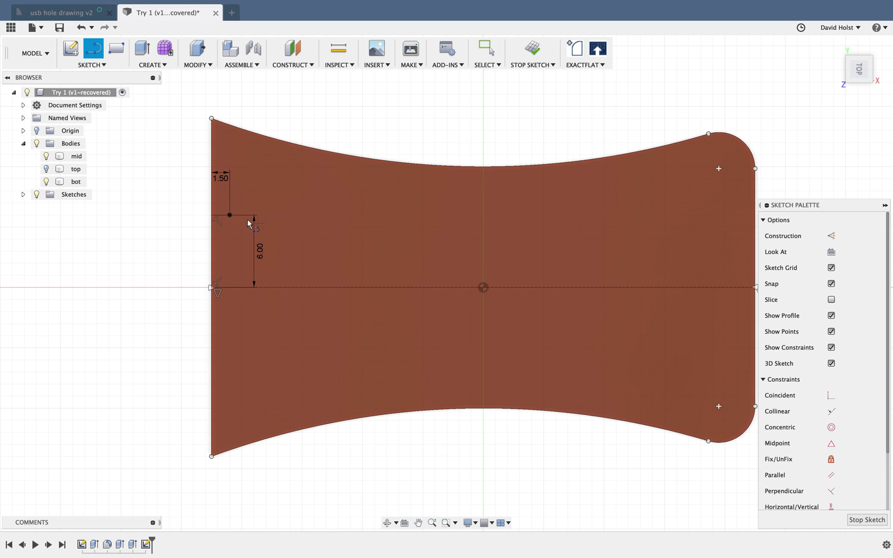
left_click(229, 215)
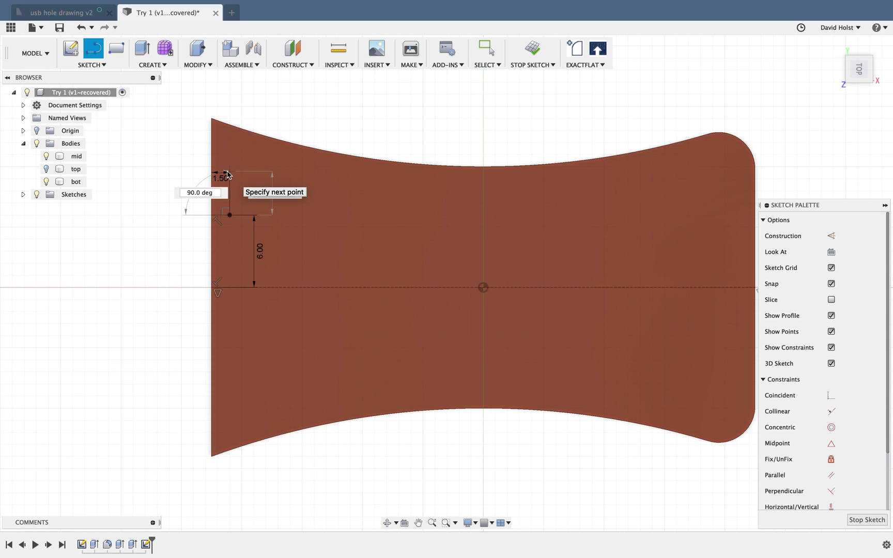
type("1.1")
key("Return")
key("Escape")
Draw an 8.4 mm horizontal line to the right from the top of the 1.1 mm line.
key("l")
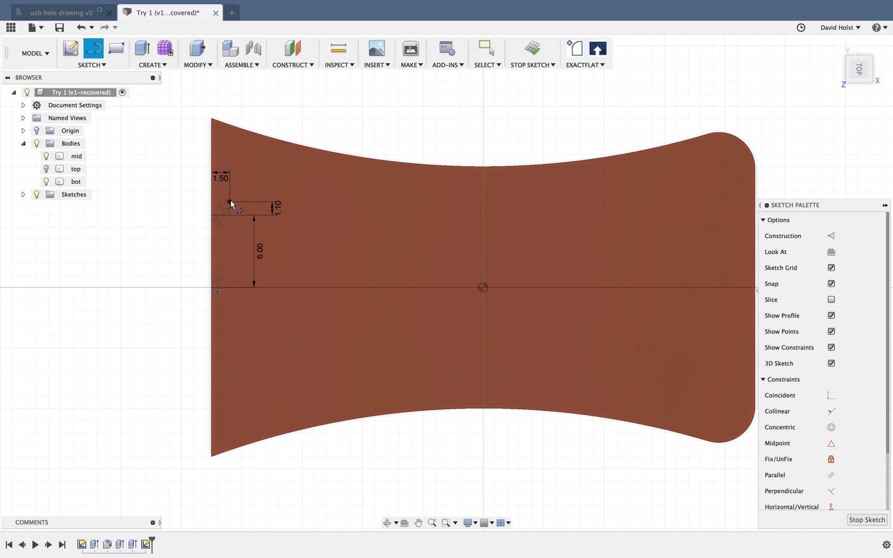
left_click(230, 201)
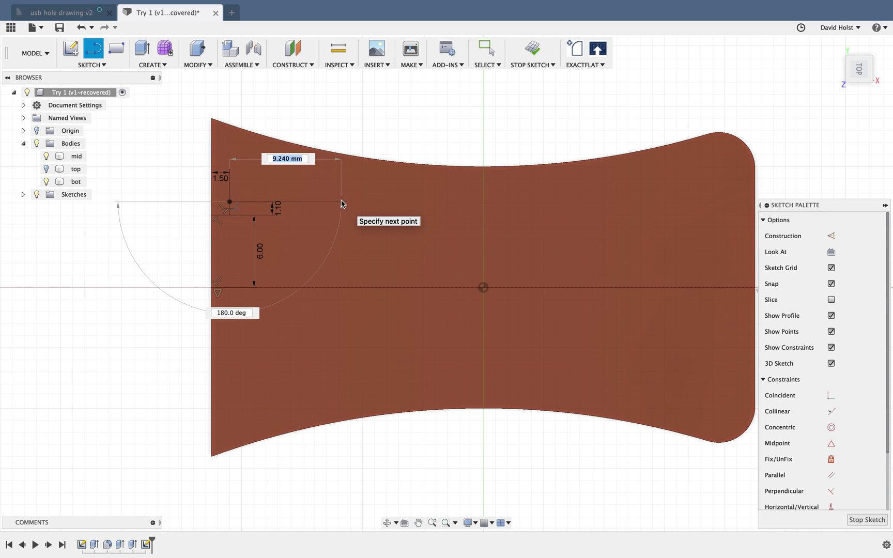
type("8.4")
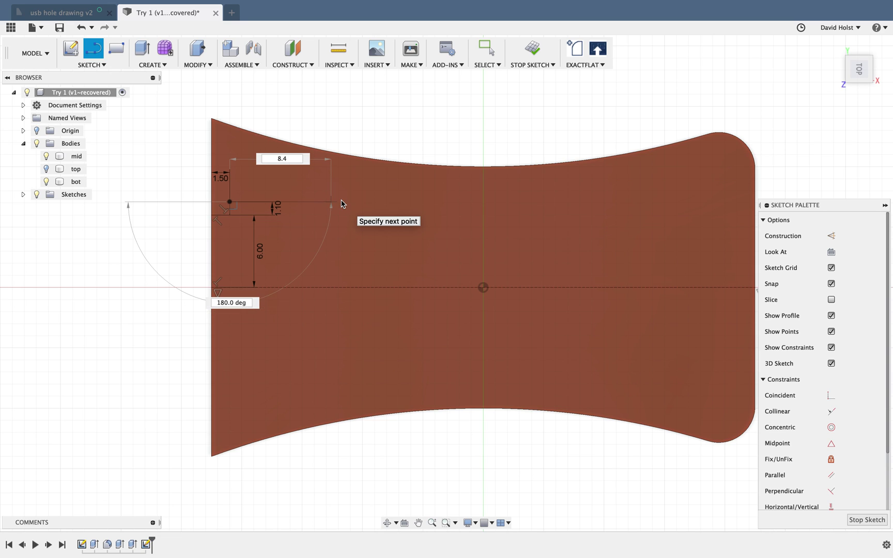
key("Return")
key("Escape")
Draw the notch's first side as a vertical line of 1.3+.5 mm down from the end of the 8.4 mm line.
key("l")
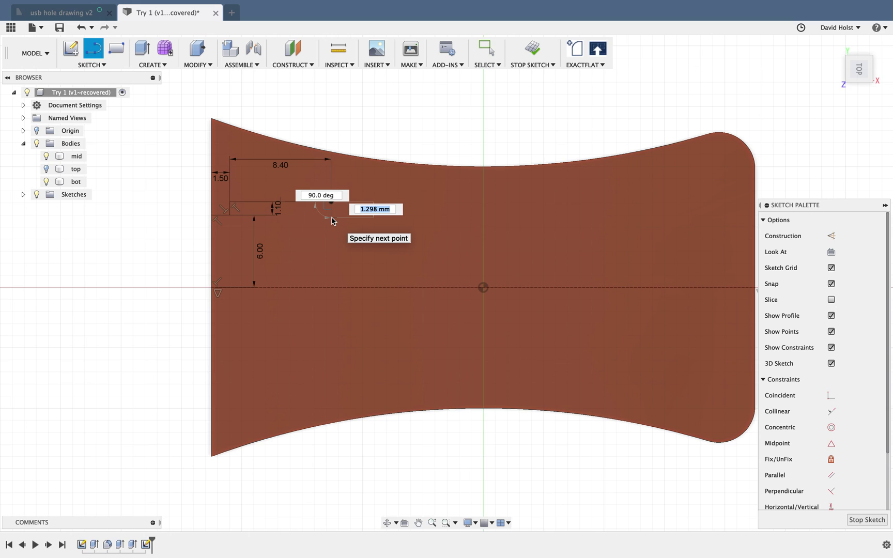
type("1.3+.5")
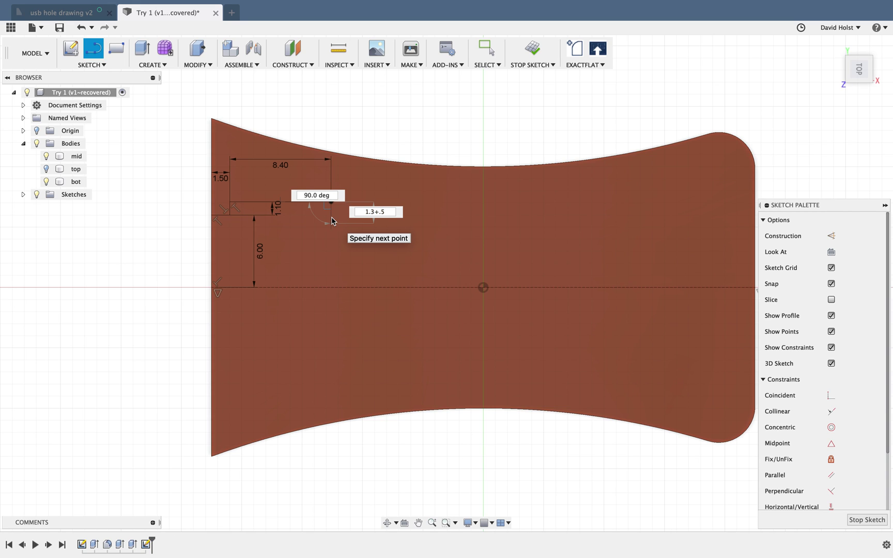
key("Return")
key("Escape")
Draw the notch's base as a 1 mm horizontal line to the right from the bottom of its first side.
key("l")
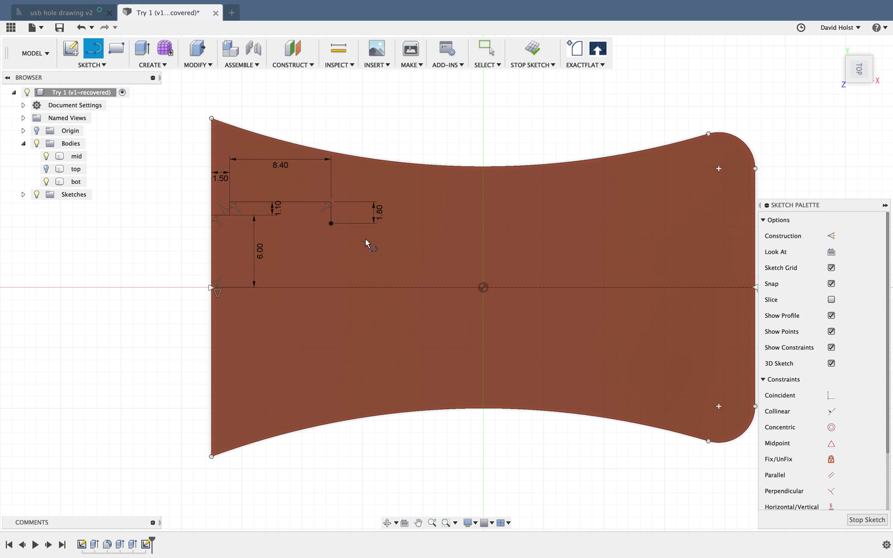
left_click(332, 224)
type("1")
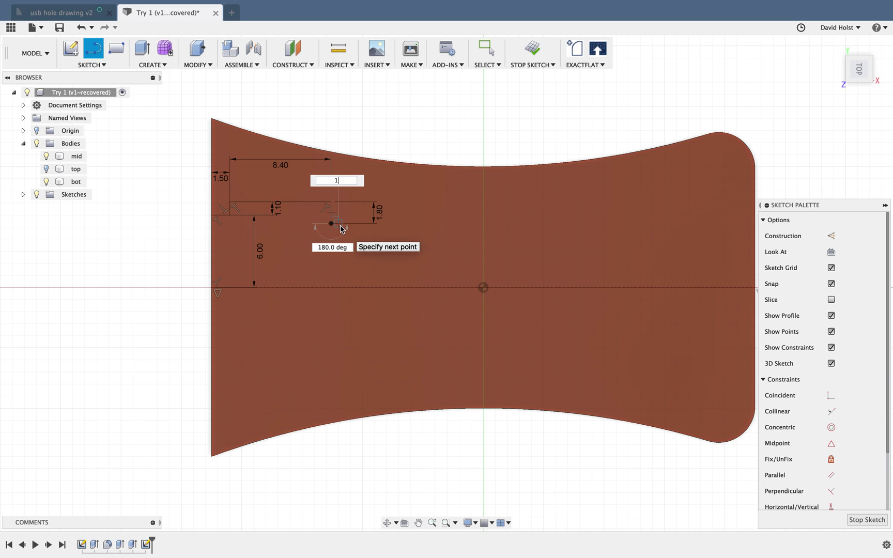
key("Return")
key("Escape")
Close the notch's second side with a 1.8 mm vertical line upward from the right end of its base.
key("l")
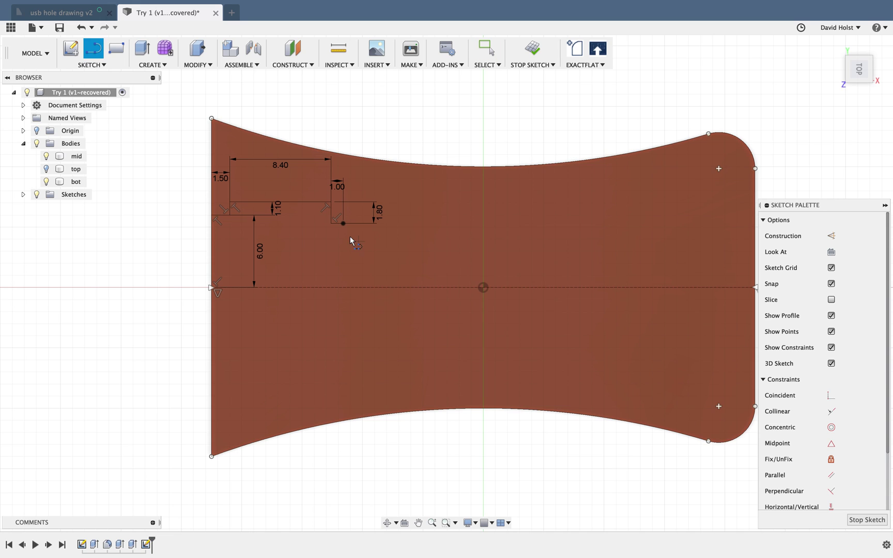
left_click(343, 223)
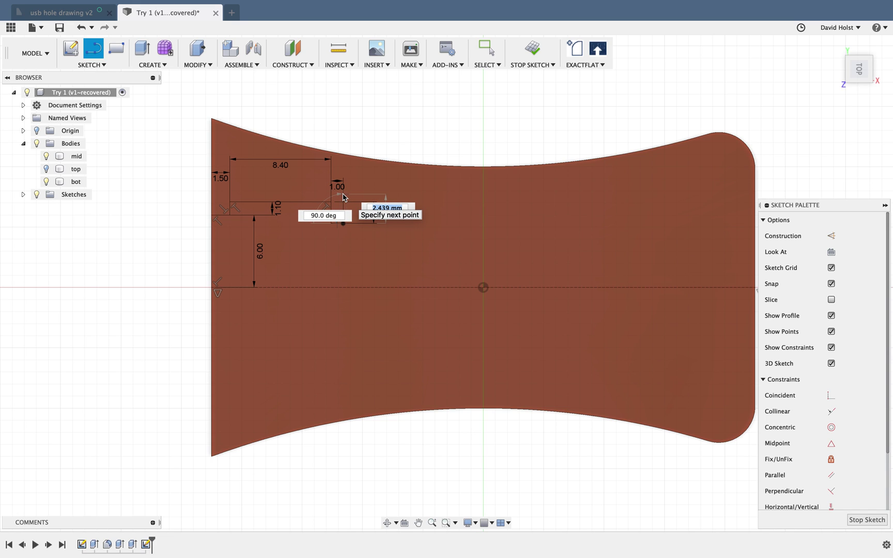
key("Return")
key("Escape")
Draw a 23.5 mm horizontal line to the right from the notch's upper right corner and finish the Line command.
key("l")
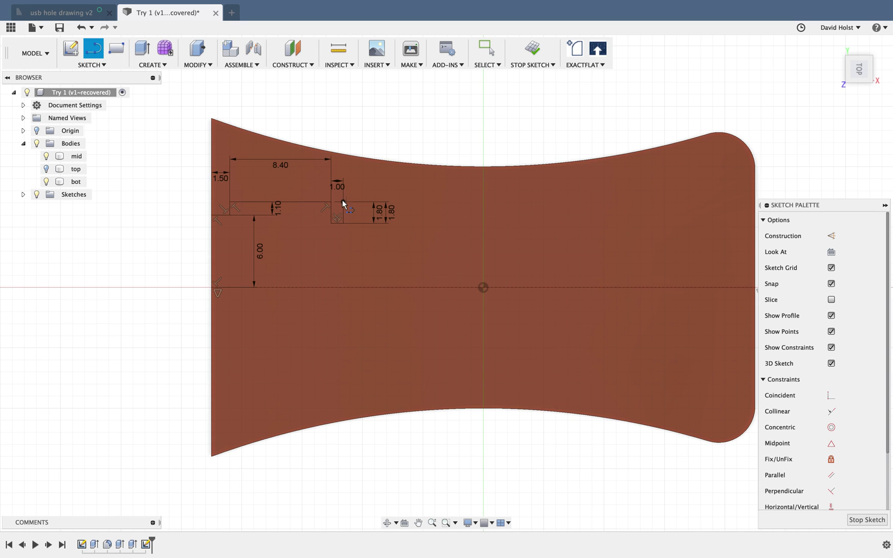
left_click(343, 201)
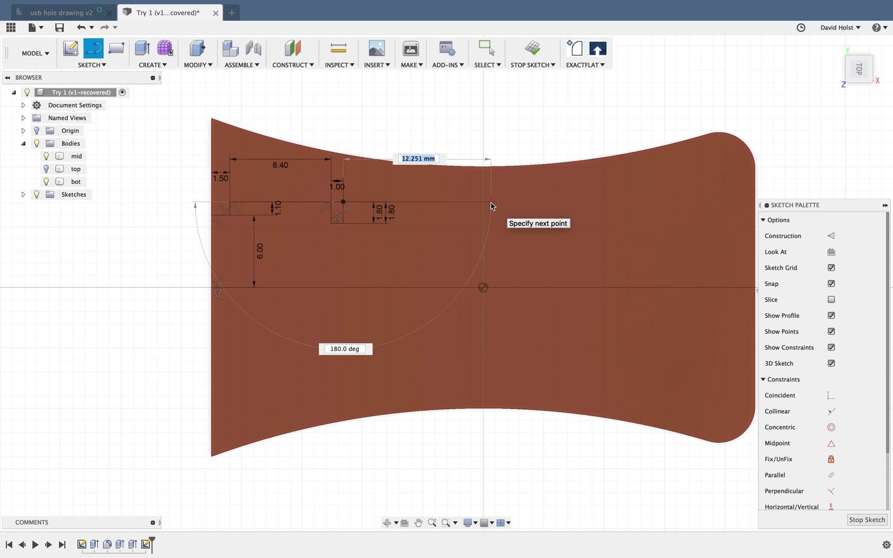
type("23.5")
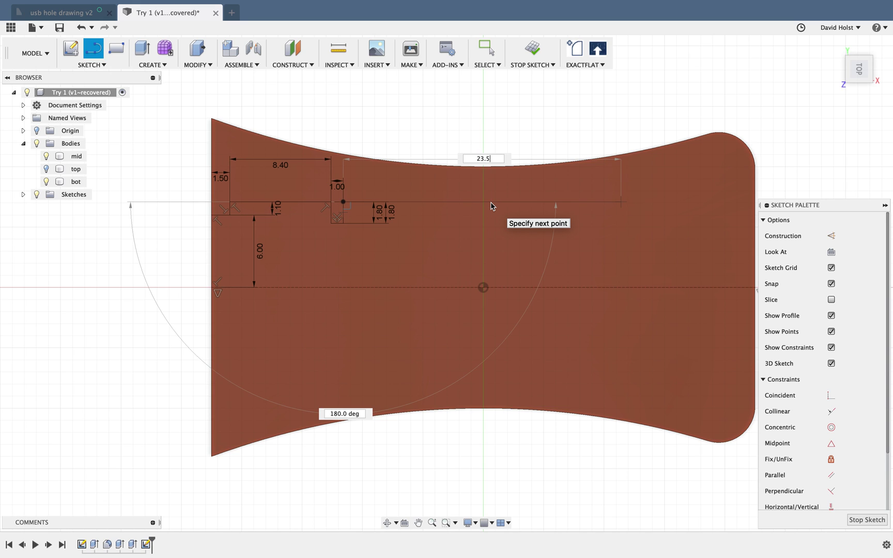
key("Return")
key("Escape")
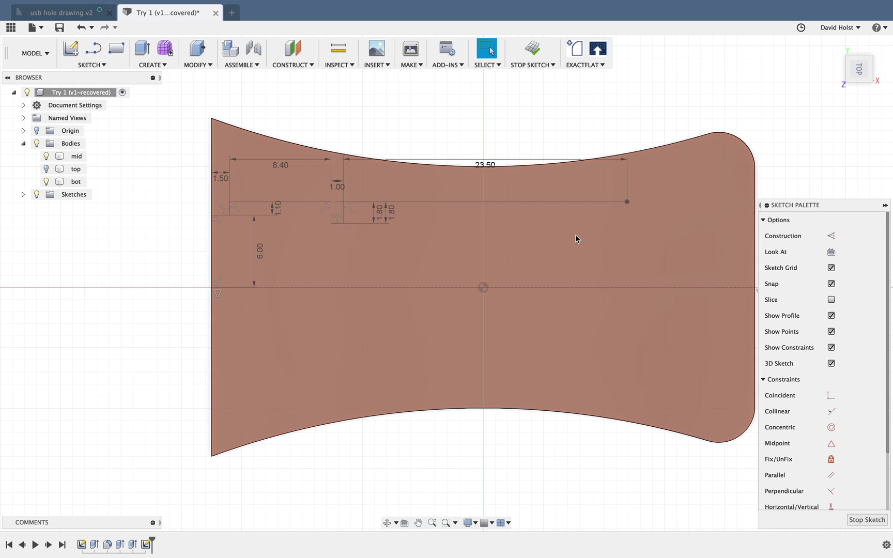
Draw a 7.1 mm vertical line down from the right end of the 23.5 mm line to the centre line.
key("l")
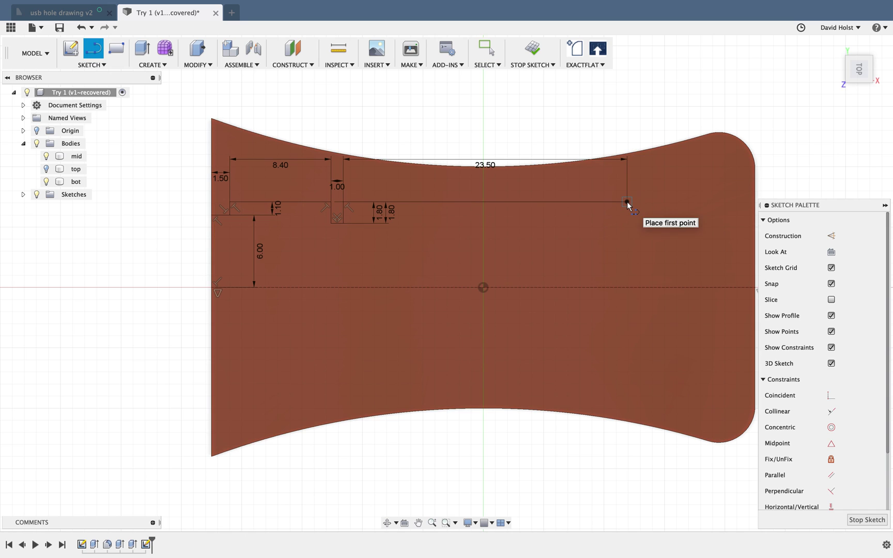
left_click(627, 202)
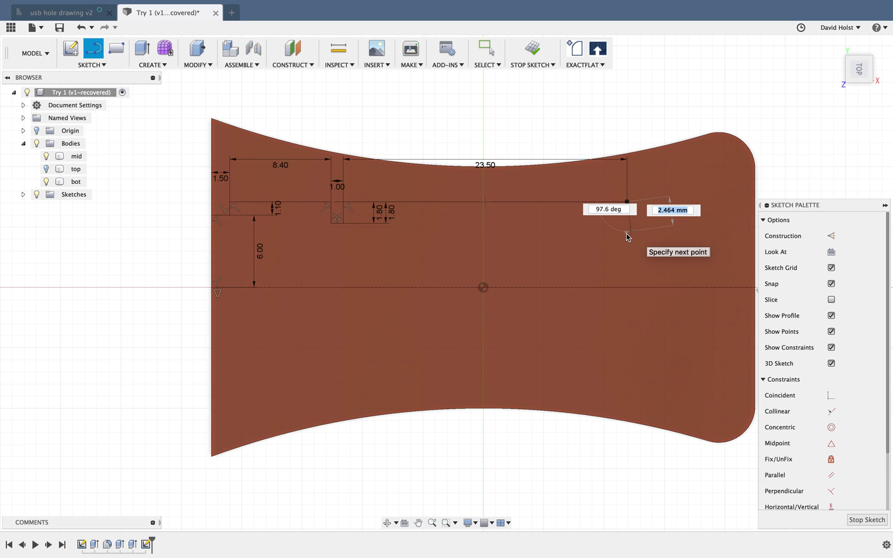
type("7.1")
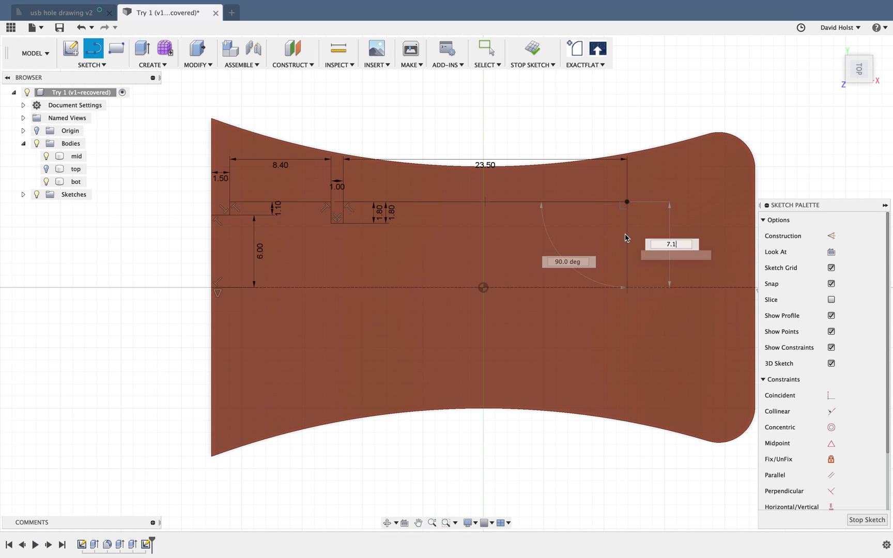
key("Return")
key("Escape")
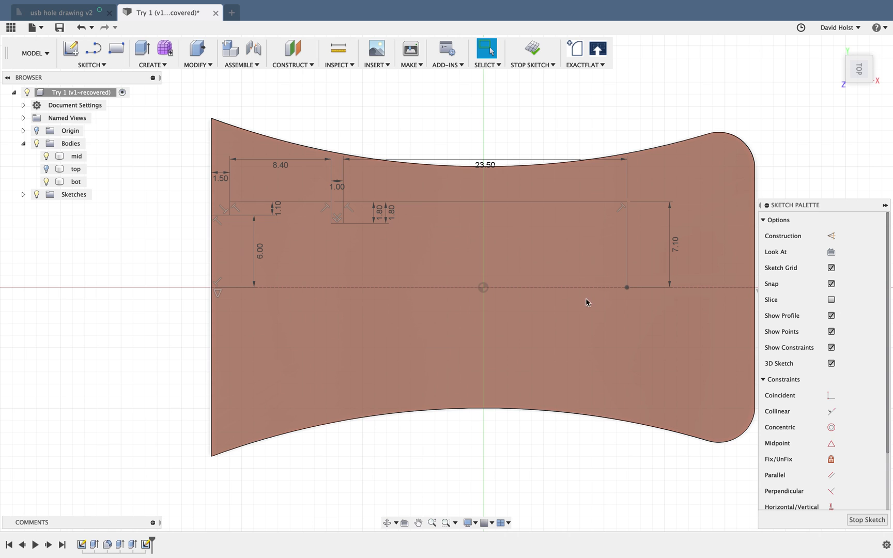
Extend the cavity's right side with another 7.1 mm vertical line downward from its end on the centre line.
middle_click_drag(564, 474, 548, 469)
key("l")
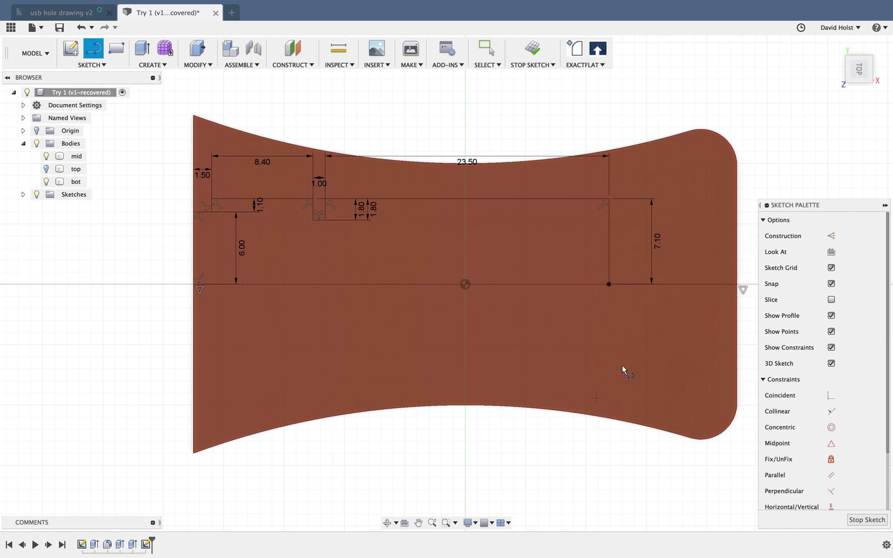
left_click(609, 285)
type("7.")
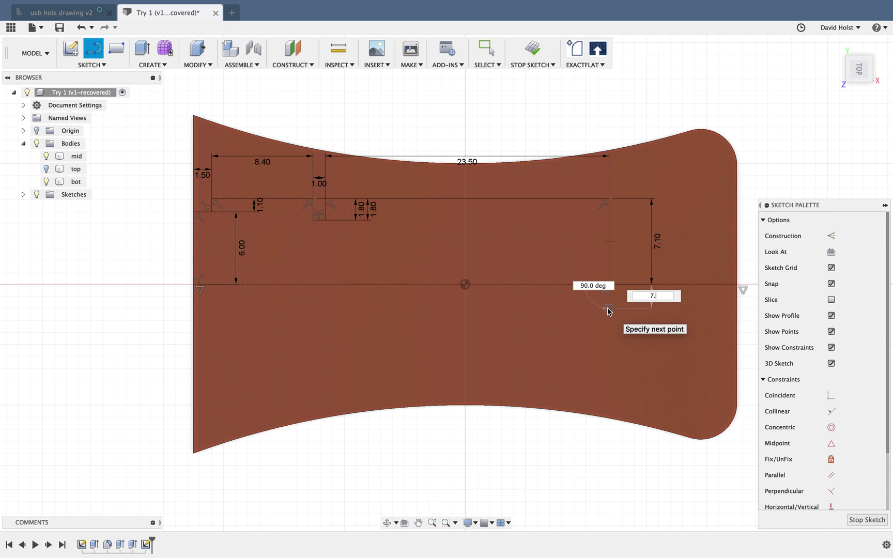
key("Return")
key("Escape")
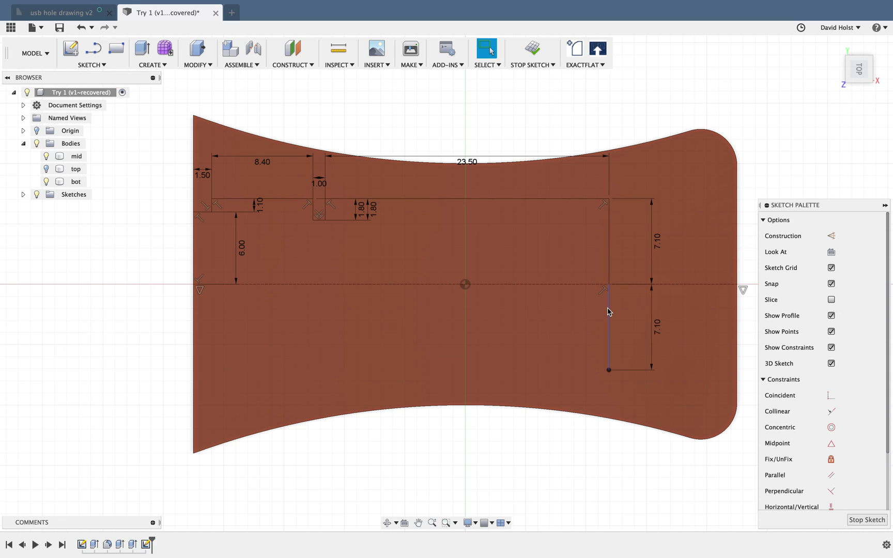
Draw a horizontal line about 6.7 mm long to the left from the lower end of the cavity's right side.
key("l")
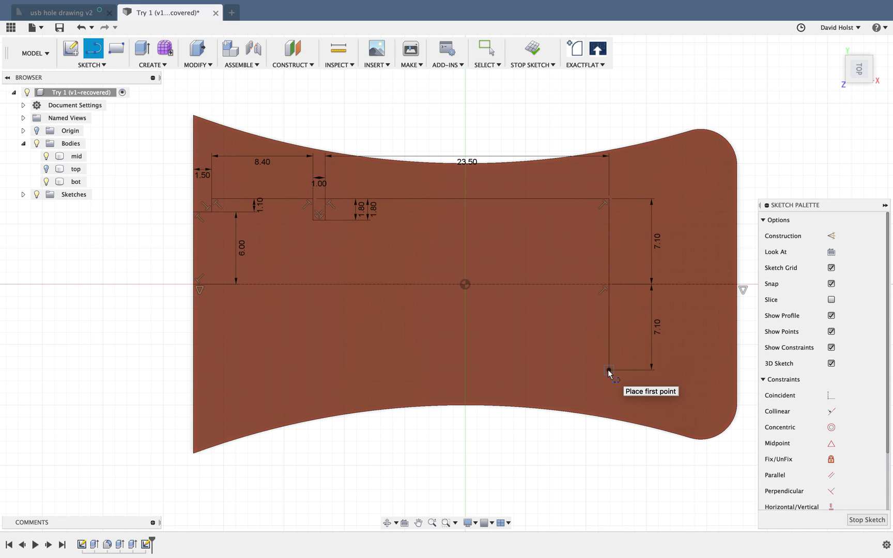
type("23.")
key("BackSpace")
key("BackSpace")
key("BackSpace")
type("5")
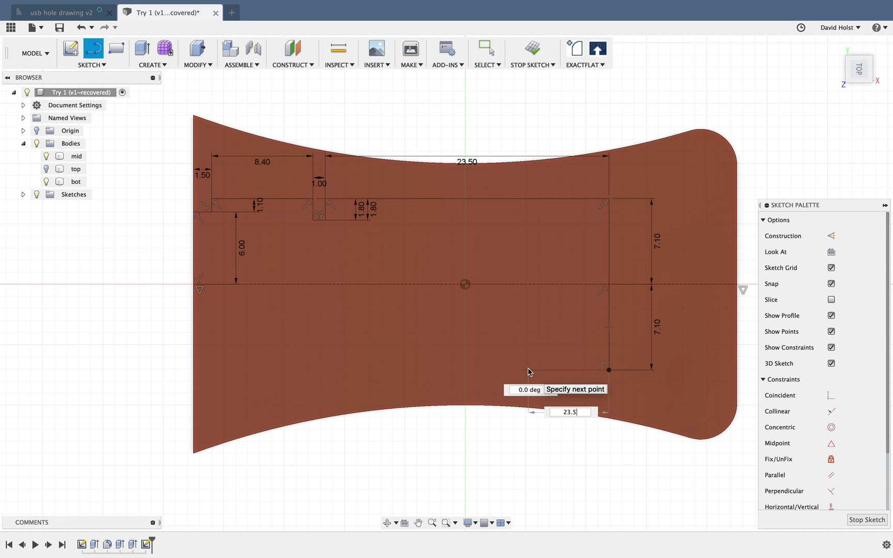
left_click(528, 369)
key("Escape")
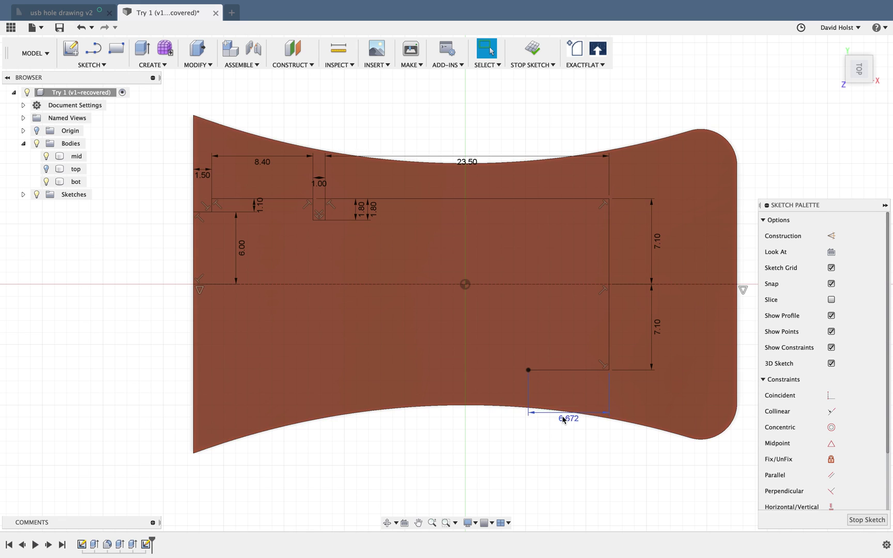
Set the length of the cavity's lower horizontal line to 23.5 mm.
double_click(564, 418)
type("23")
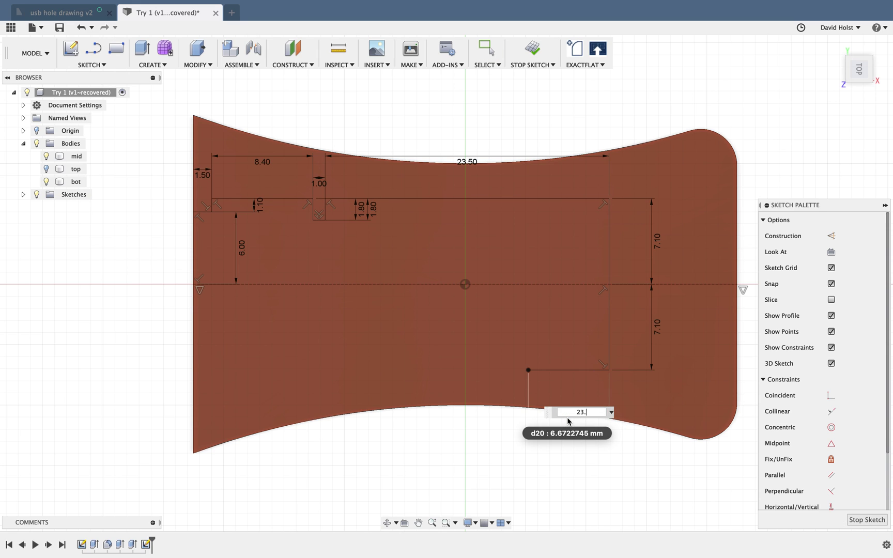
type(".5")
key("Return")
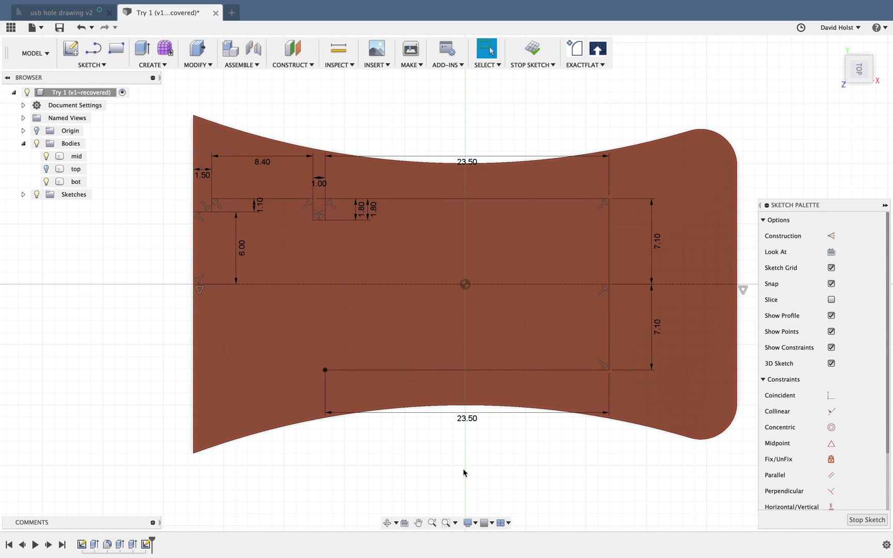
double_click(468, 419)
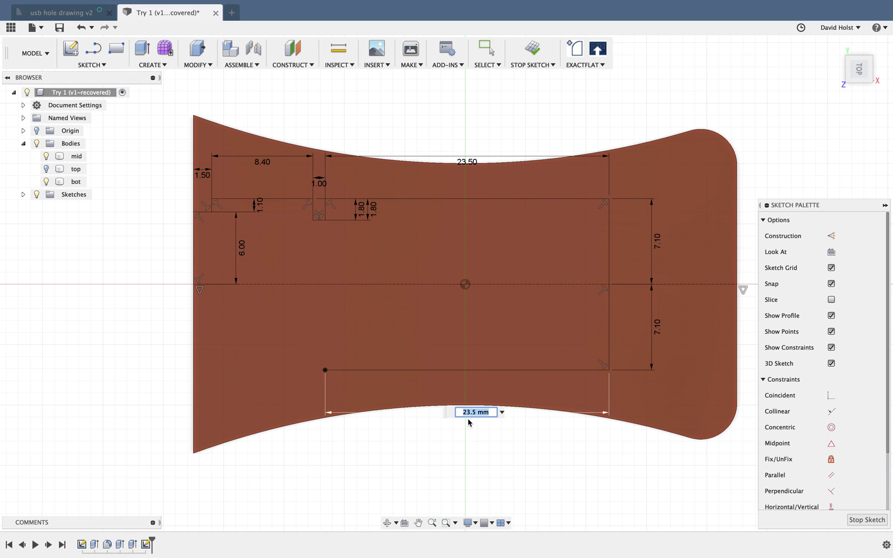
key("Return")
Draw the lower notch's first side as a 1.8 mm vertical line up from the left end of the lower 23.5 mm line.
key("l")
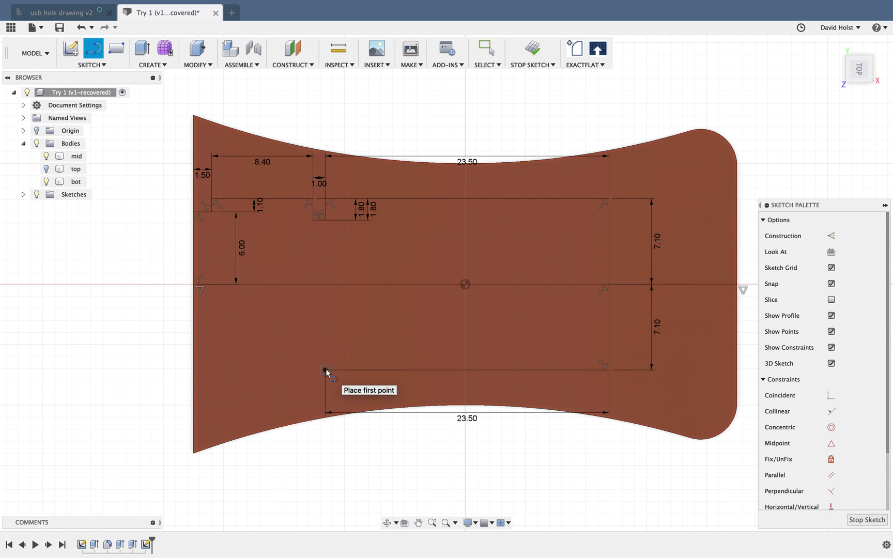
left_click(325, 371)
type("1.8")
key("Return")
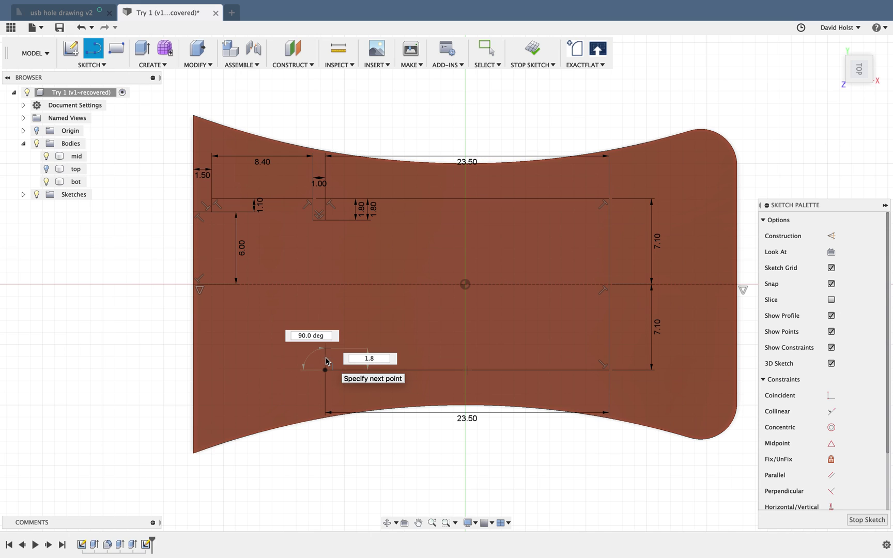
key("Escape")
Draw the lower notch's inner edge as a 1 mm horizontal line to the left from the top of its first side.
key("l")
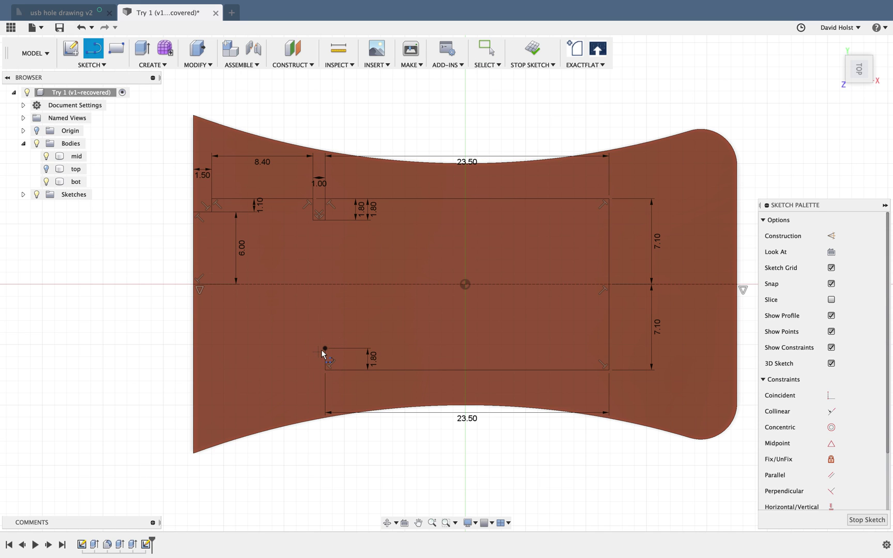
left_click(325, 349)
type("1")
key("Return")
key("Escape")
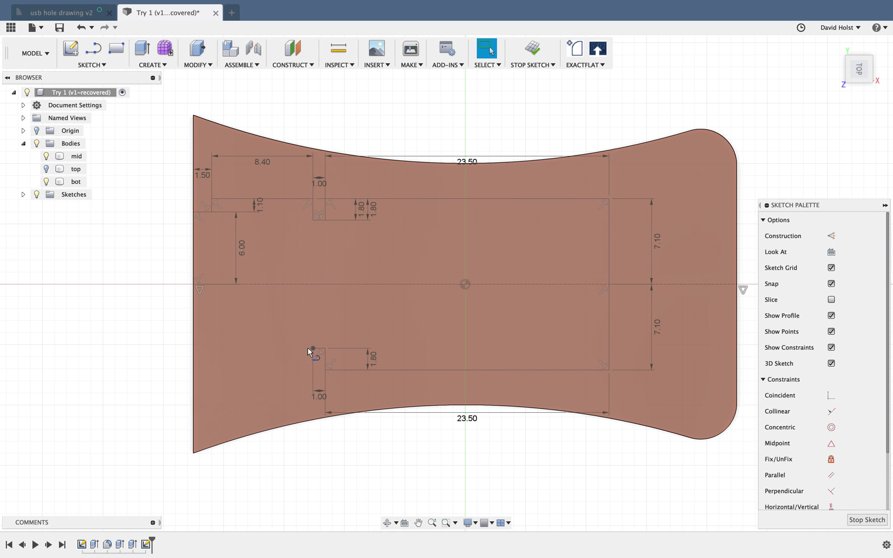
Close the lower notch with a 1.8 mm vertical line downward from the left end of its inner edge.
key("l")
left_click(313, 349)
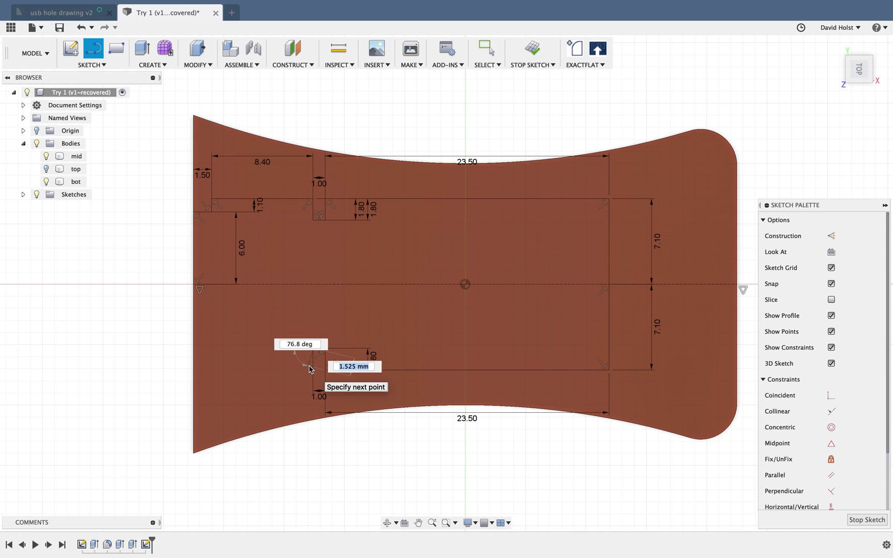
type("1.8")
key("Return")
key("Escape")
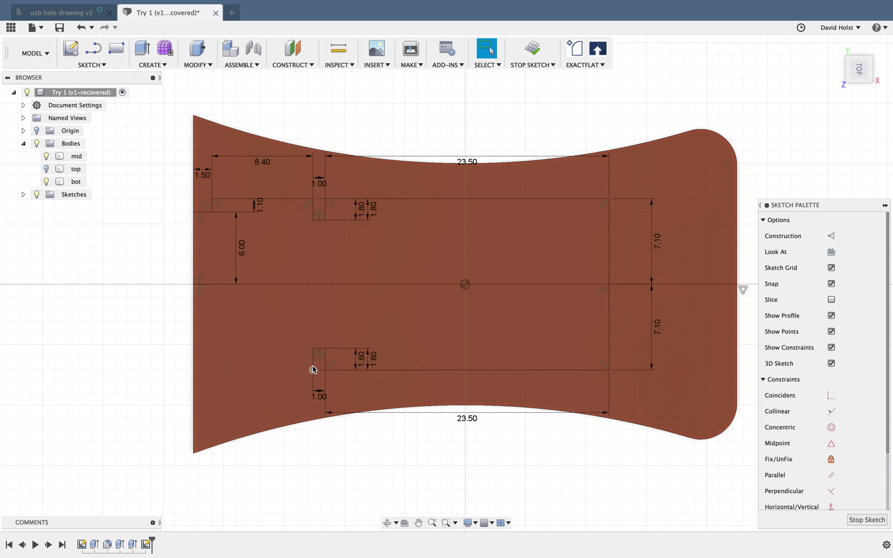
Draw an 8.4 mm horizontal line to the left from the lower notch's bottom left corner.
key("l")
left_click(313, 370)
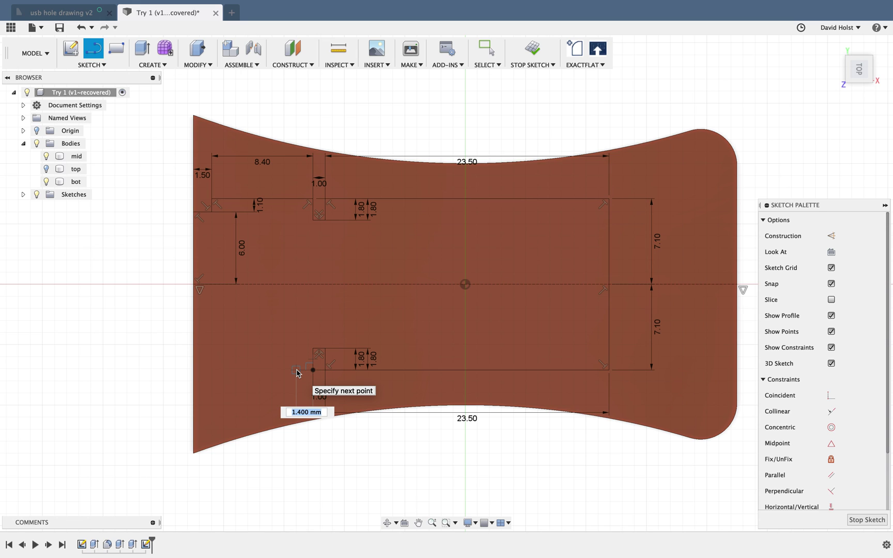
type("8.4")
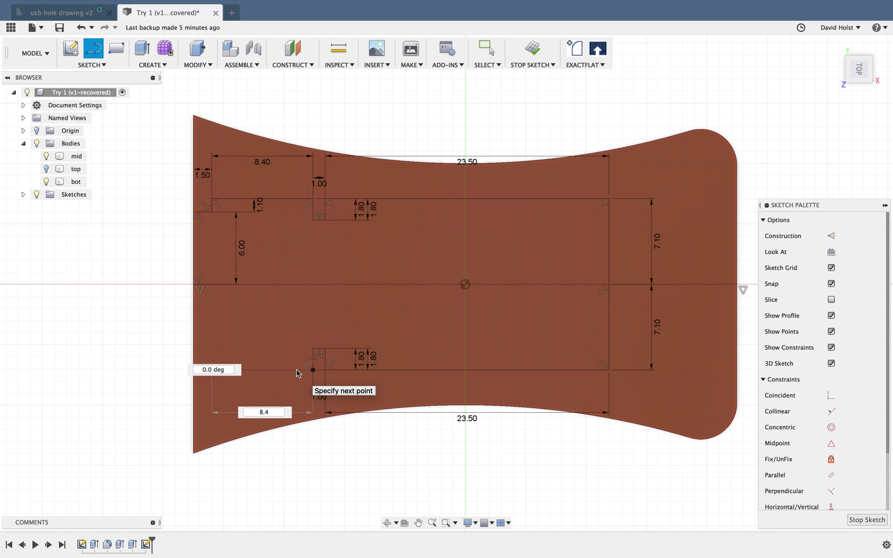
key("Return")
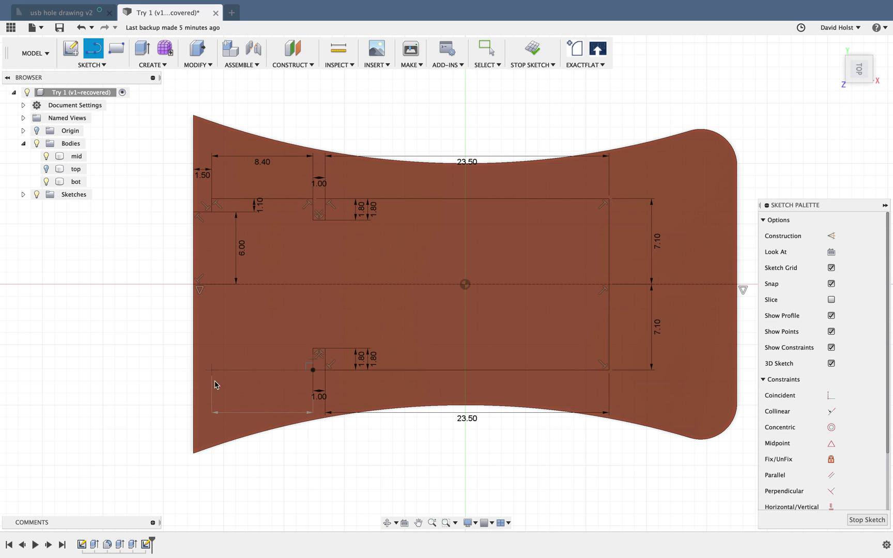
key("Escape")
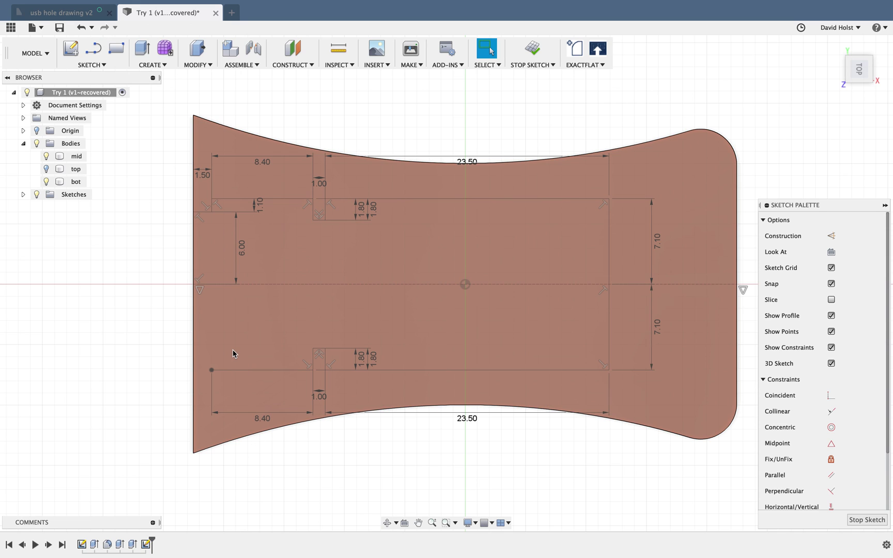
Draw a 1.1 mm vertical line upward from the left end of the lower 8.4 mm line.
key("l")
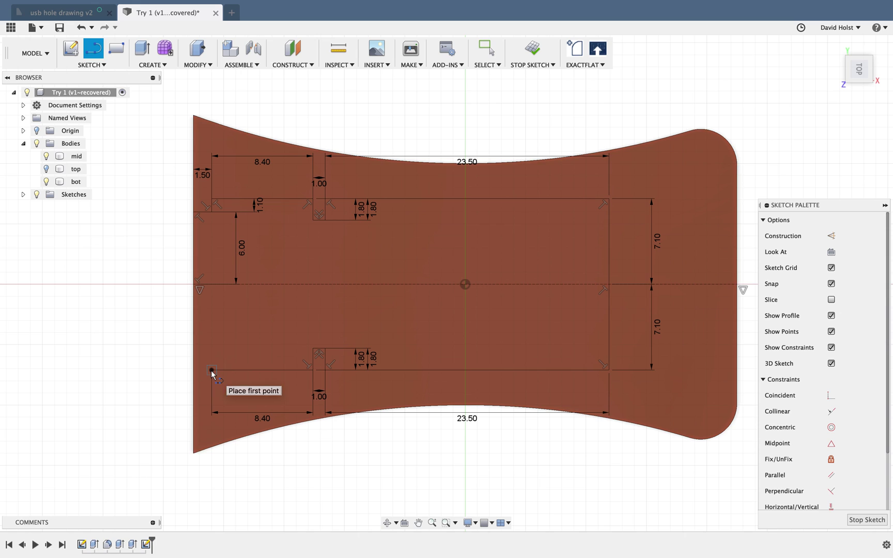
left_click(212, 370)
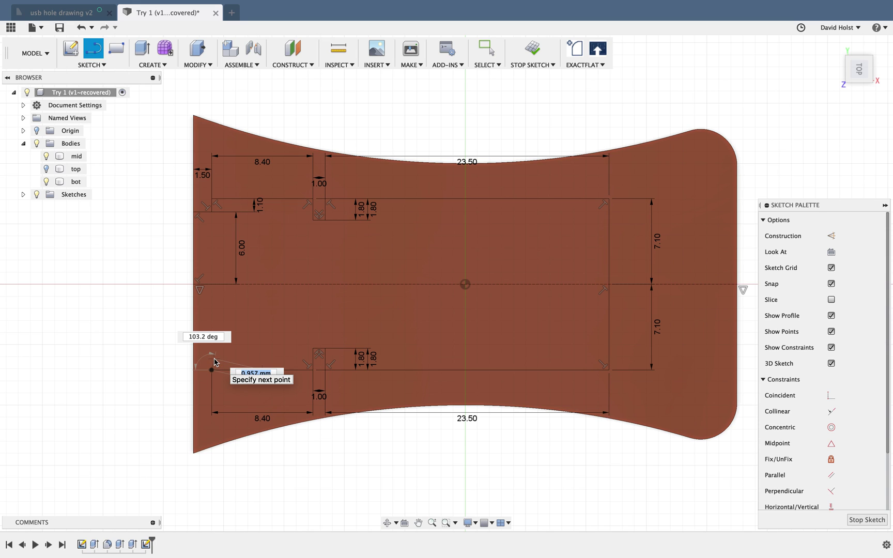
type("1.1")
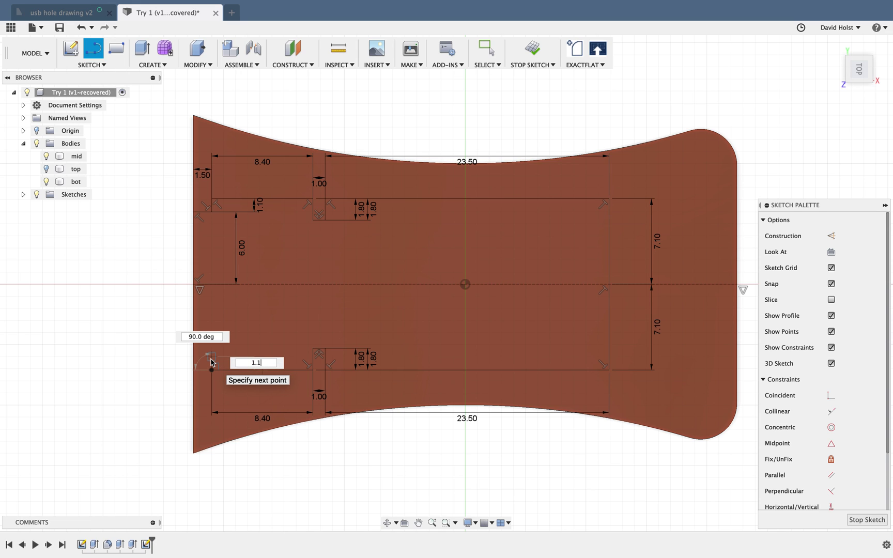
key("Return")
key("Escape")
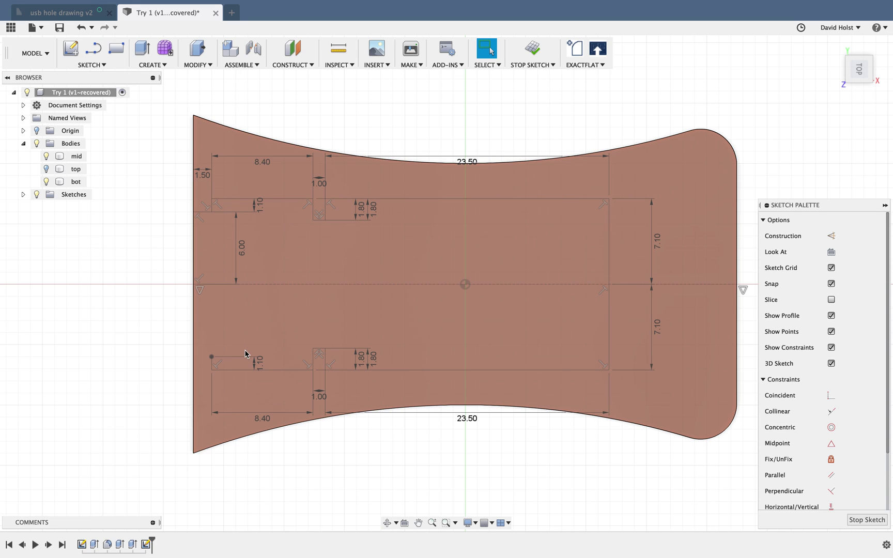
Close the cavity outline with a 1.5 mm horizontal line from the 1.1 mm line's upper end to the body's left edge.
key("l")
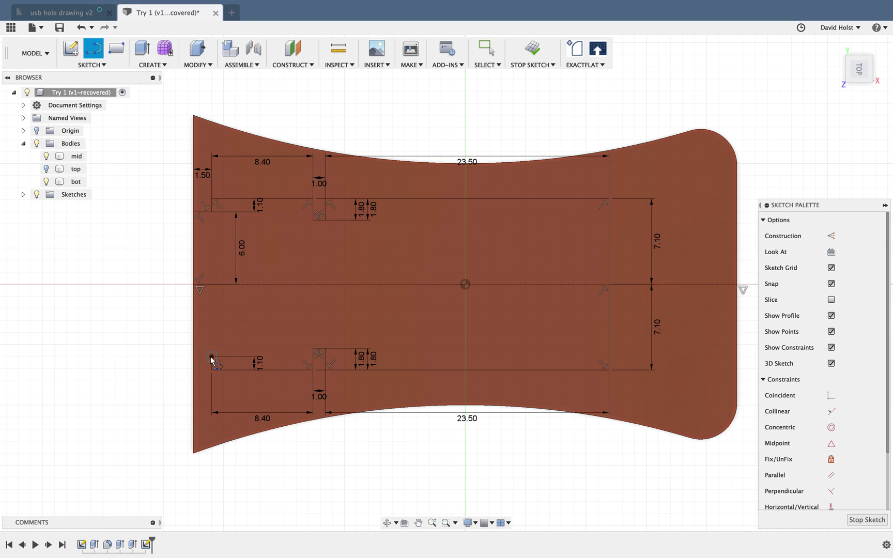
left_click(212, 357)
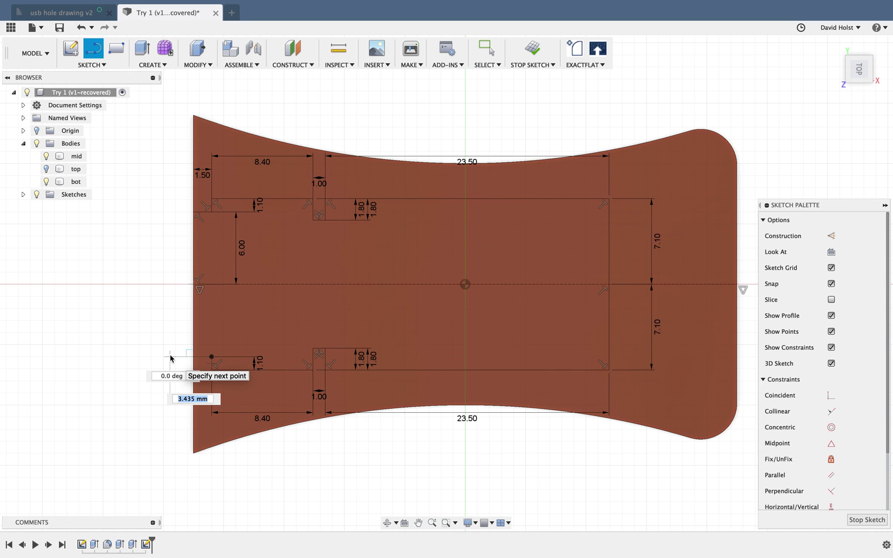
type("1.5")
key("Return")
key("Escape")
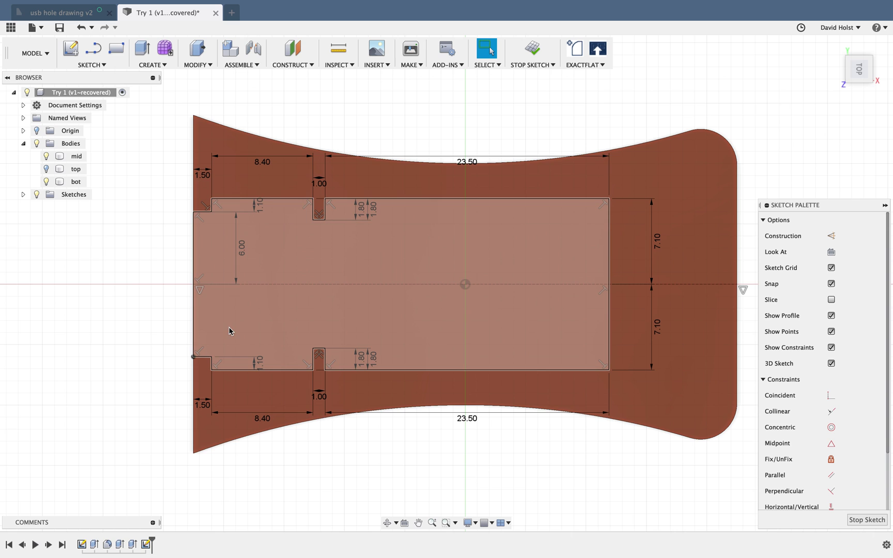
Hide the bot body while cutting the cavity profile down through the full thickness of the mid body, and show bot again.
mouse_move(421, 495)
middle_mouse_down("shift")
mouse_move(393, 488)
mouse_move(379, 467)
mouse_move(386, 462)
middle_mouse_up("shift")
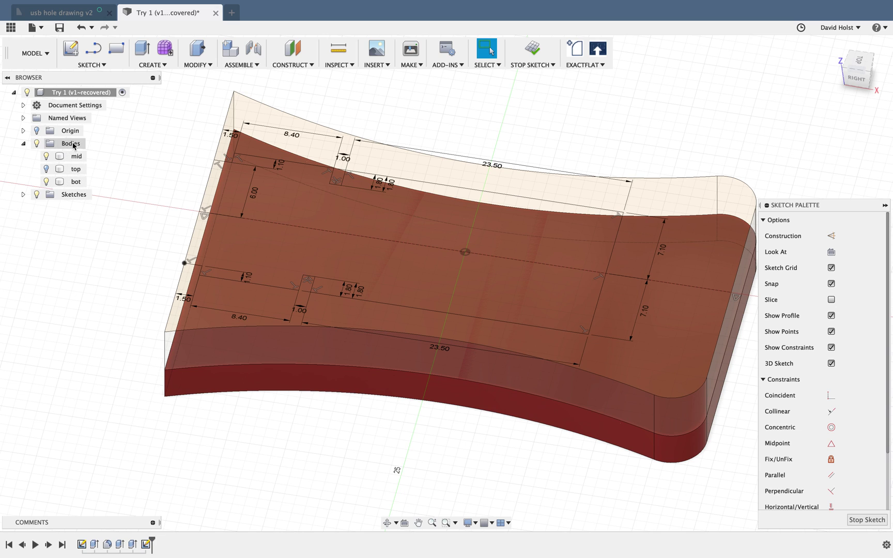
left_click(46, 181)
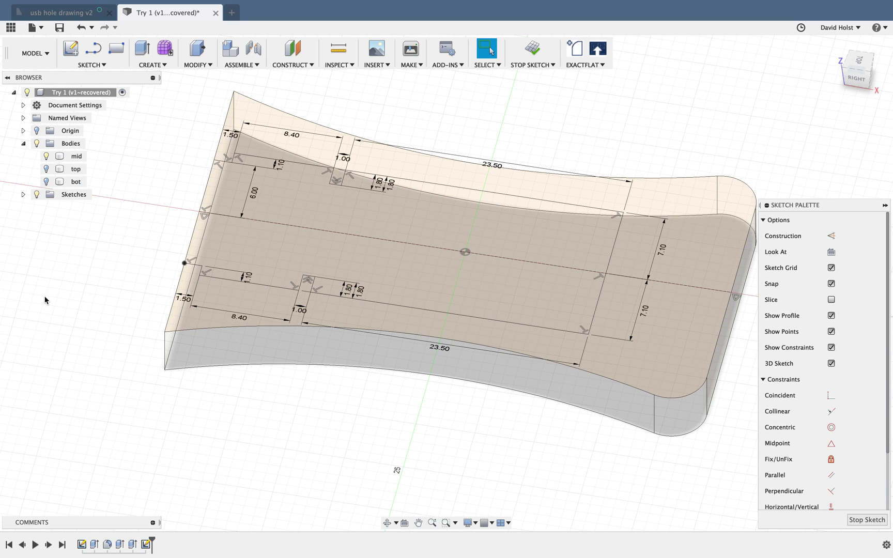
key("e")
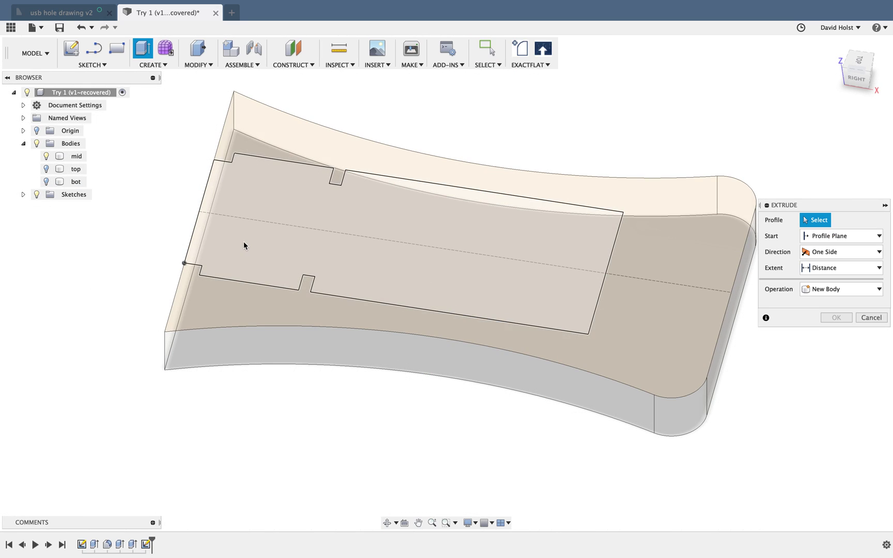
left_click(243, 242)
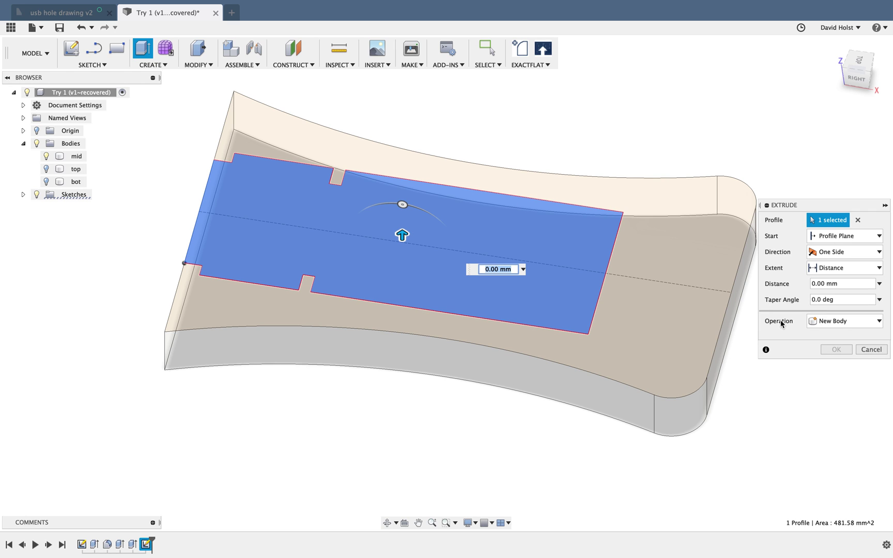
left_click(843, 321)
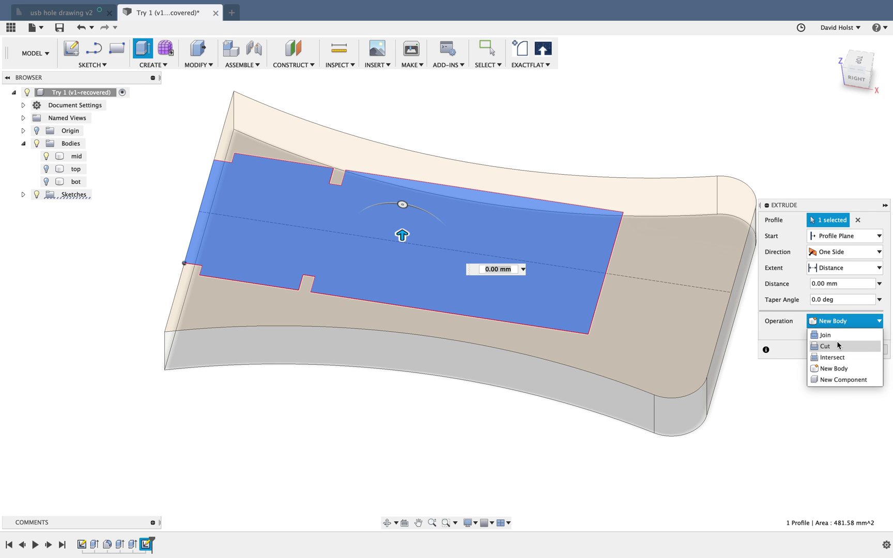
left_click(837, 344)
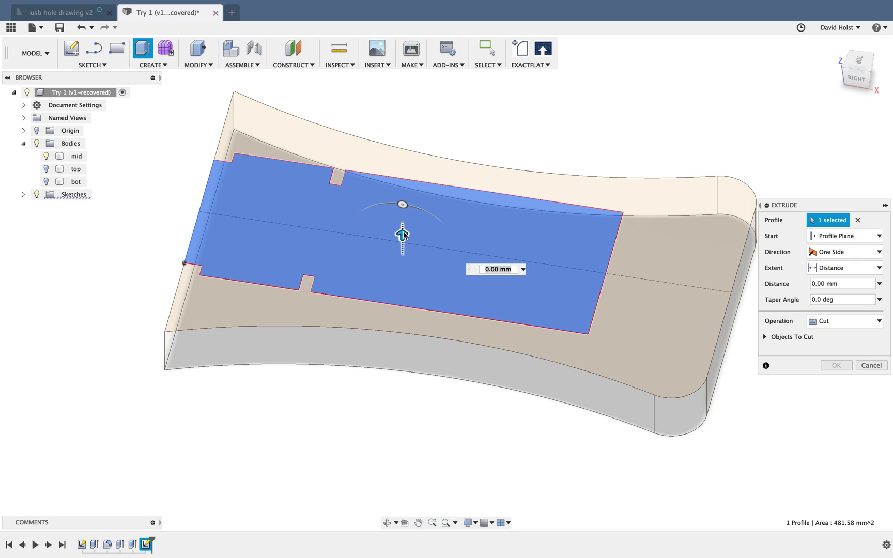
left_click_drag(402, 234, 402, 340)
key("Return")
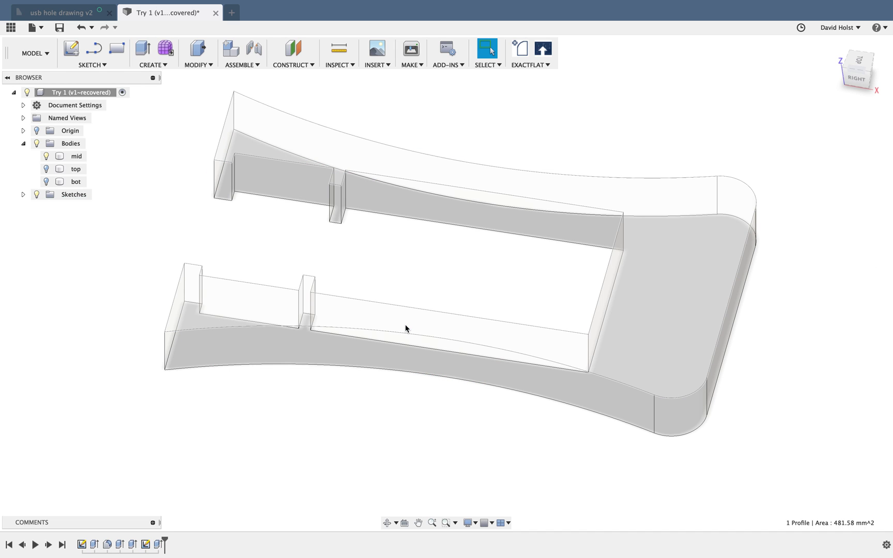
left_click(46, 181)
middle_click_drag(315, 217, 320, 230, "shift")
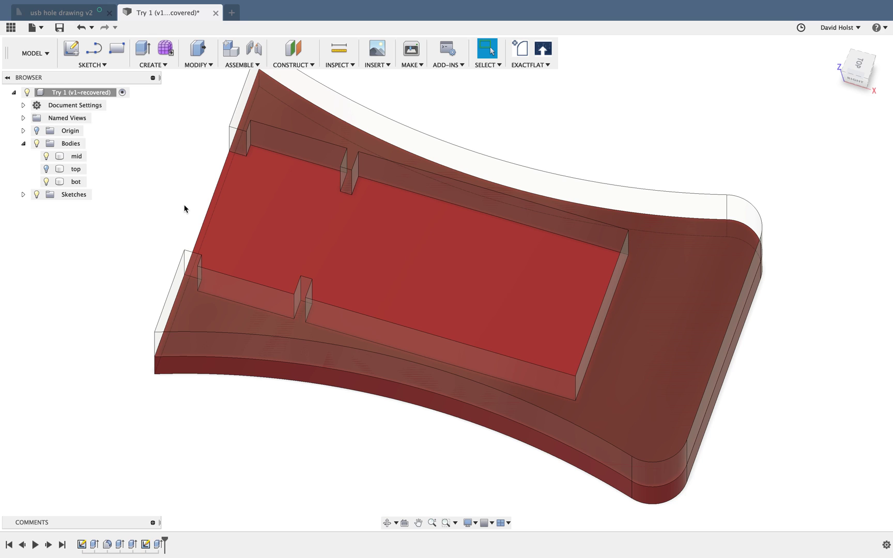
Fillet the four vertical edges at the inner ends of the two narrow cavity tabs with a 0.5 mm radius.
type("s")
type("fil")
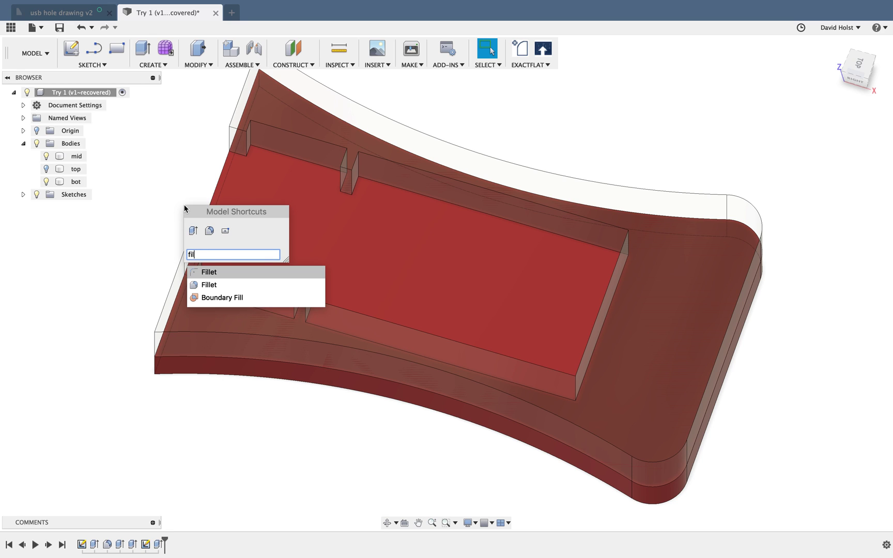
key("Down")
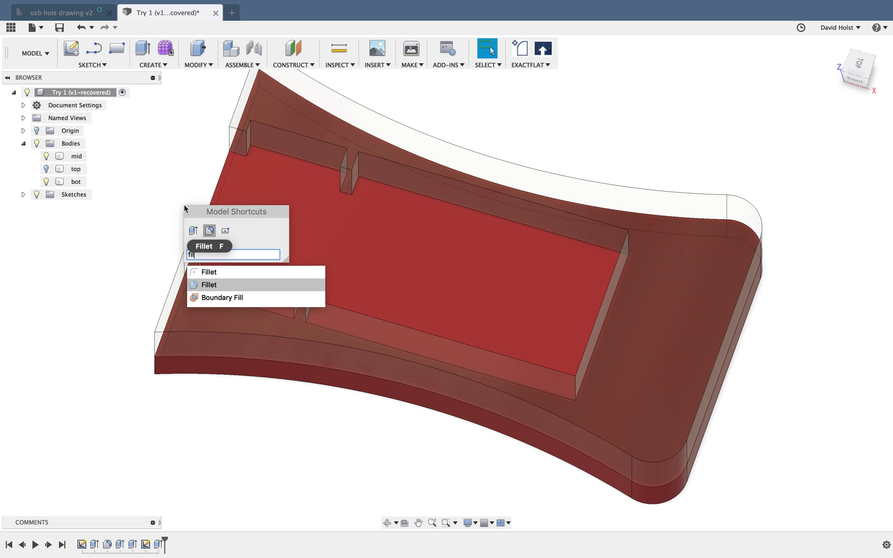
key("Return")
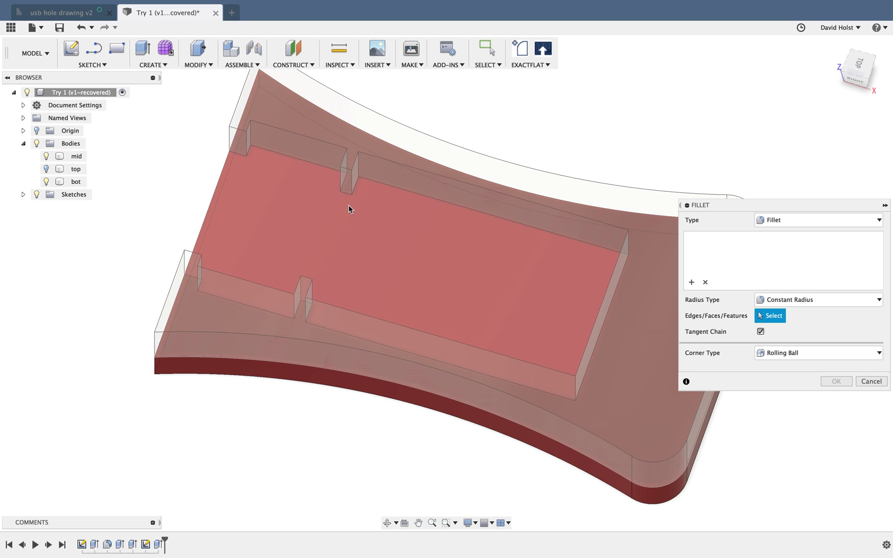
left_click(341, 183)
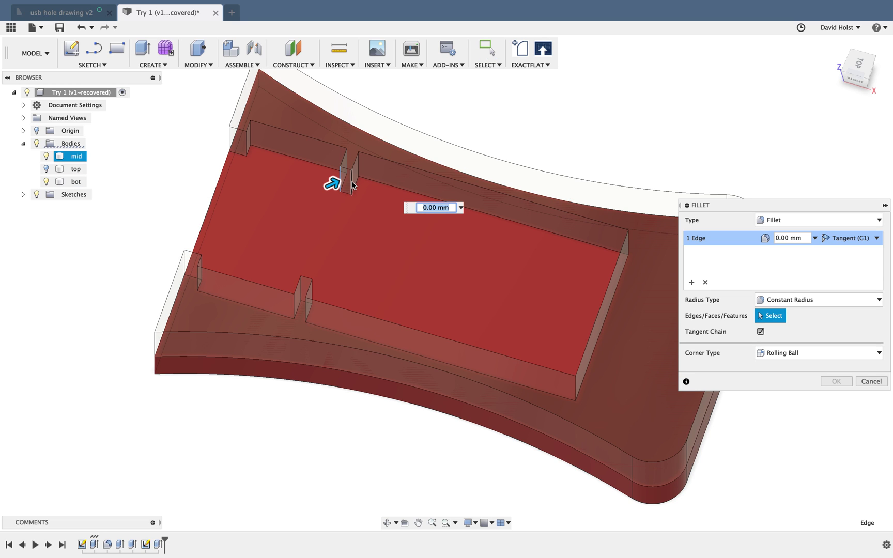
middle_click_drag(355, 269, 253, 242, "shift")
left_click(513, 167)
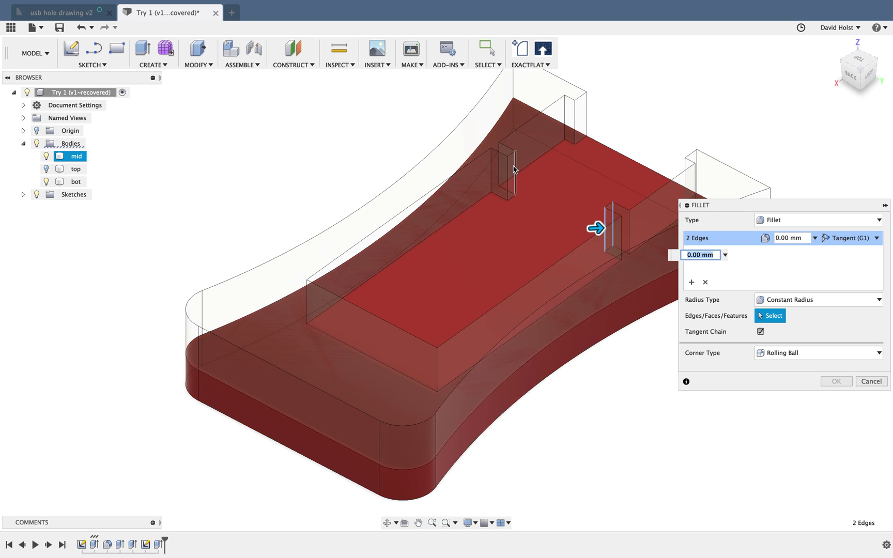
left_click(511, 174)
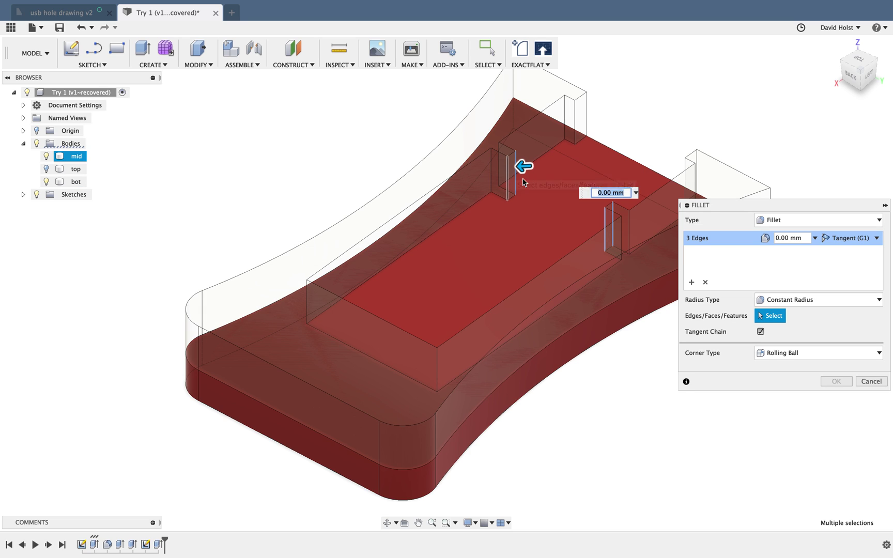
type(".5")
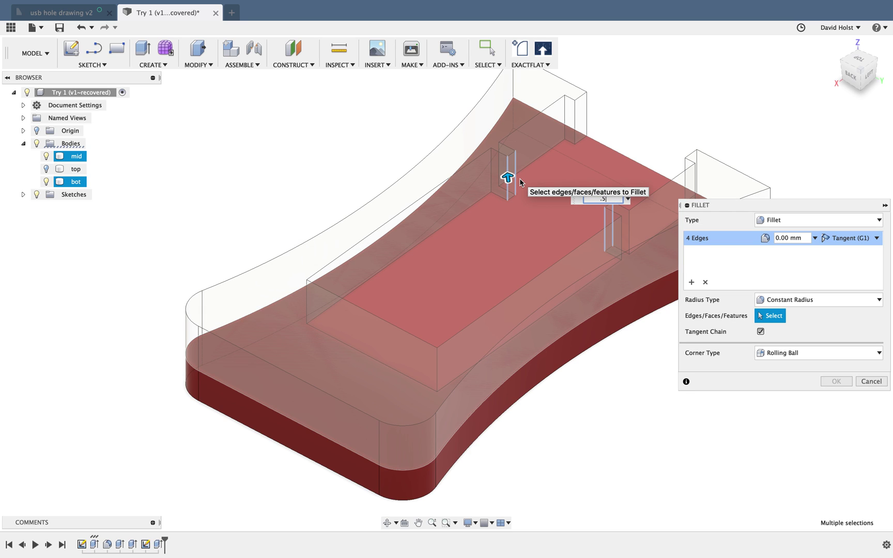
key("Return")
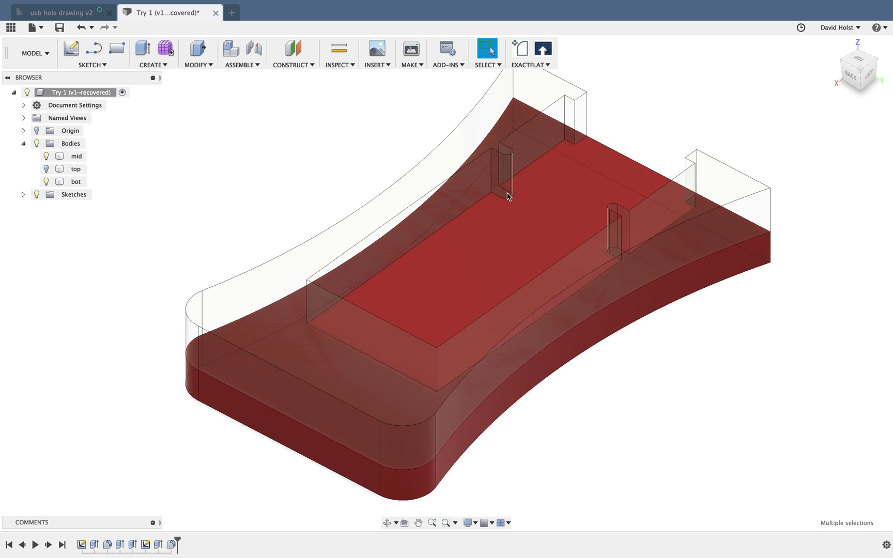
middle_click_drag(235, 225, 326, 223, "shift")
left_click(326, 226)
left_click(252, 176)
middle_click_drag(251, 176, 246, 194)
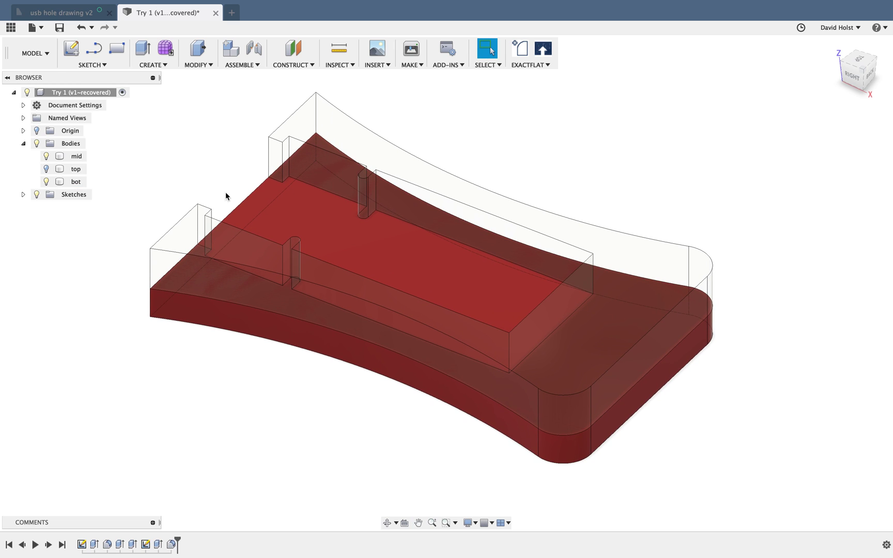
Insert the blank usb drive design from the Yr 9 USB Parts project and rotate it -90 degrees about Z.
left_click(11, 27)
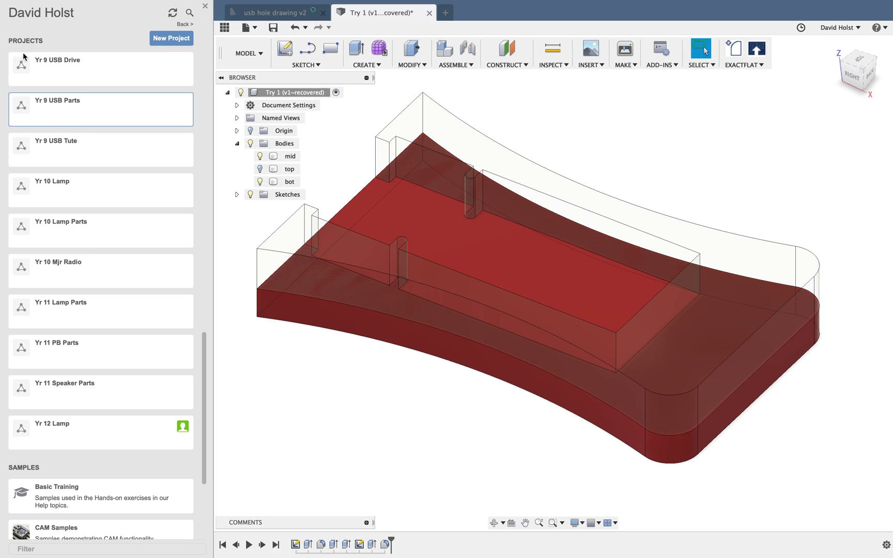
left_click(57, 115)
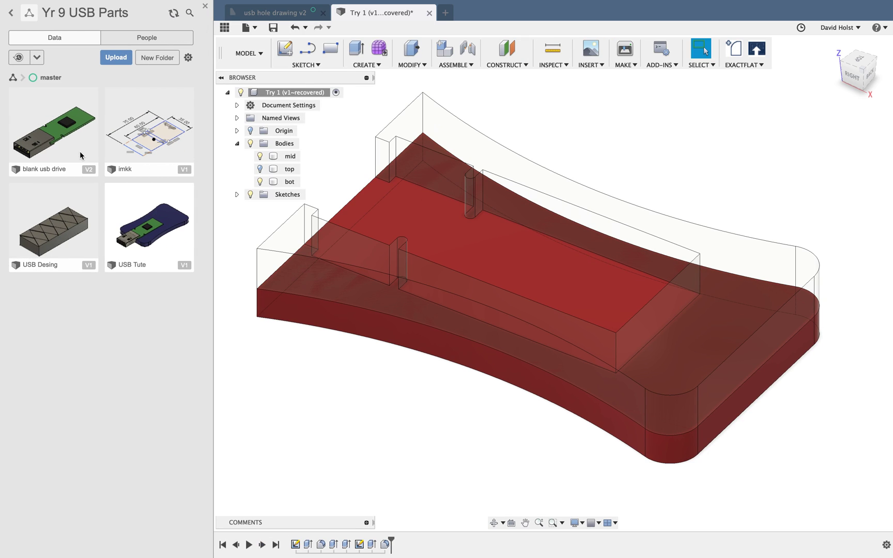
left_click(61, 139)
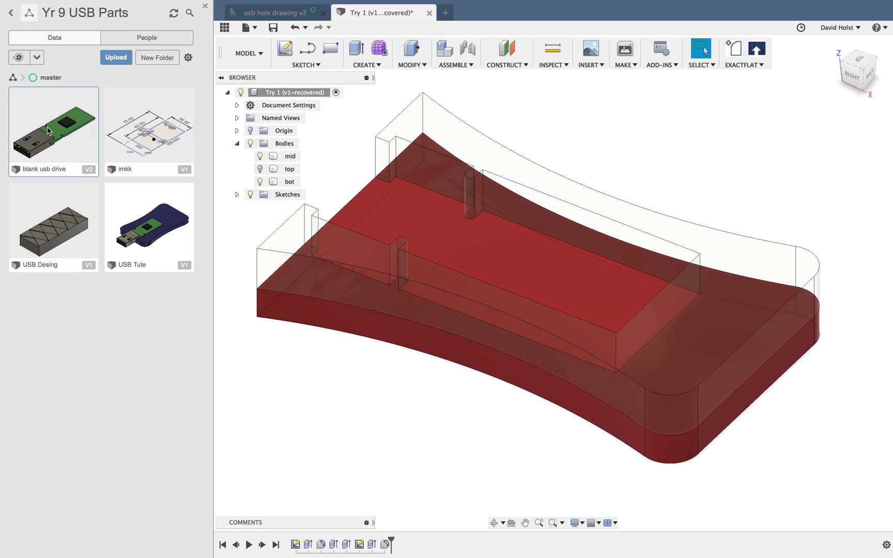
right_click(57, 128)
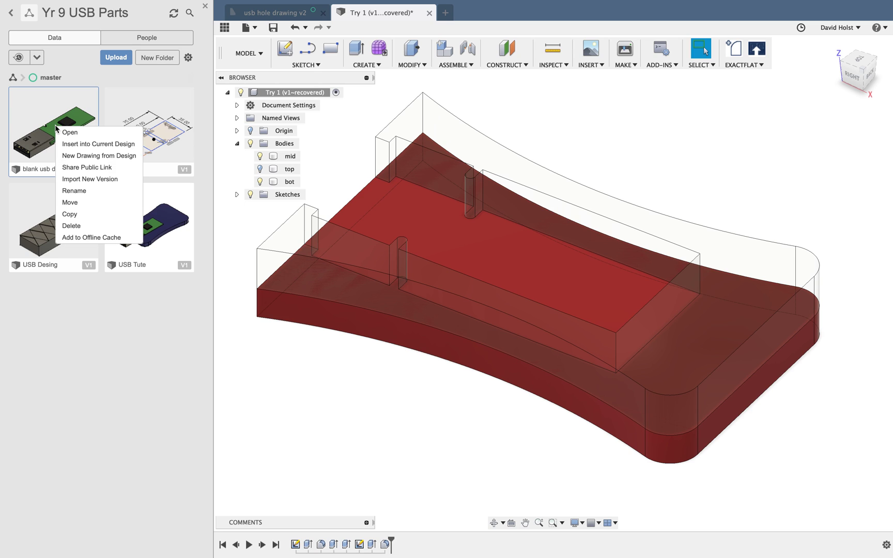
left_click(121, 149)
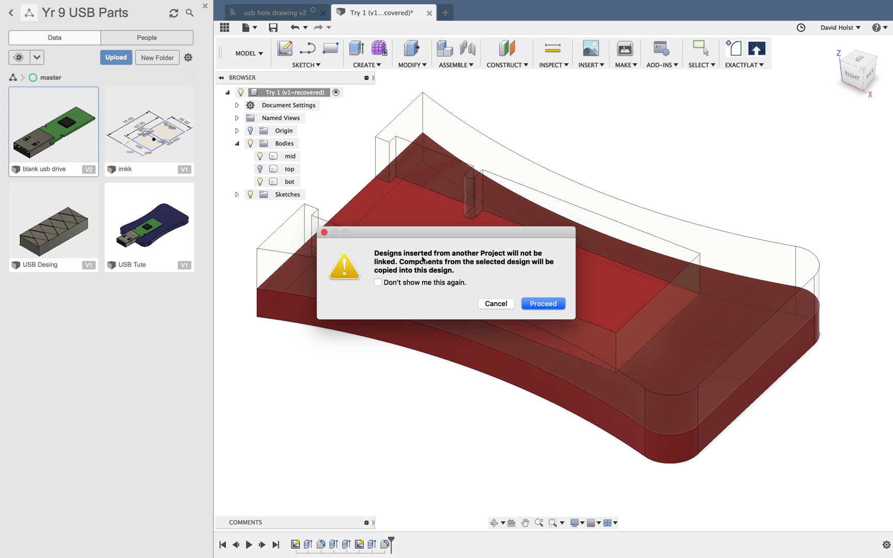
left_click(547, 306)
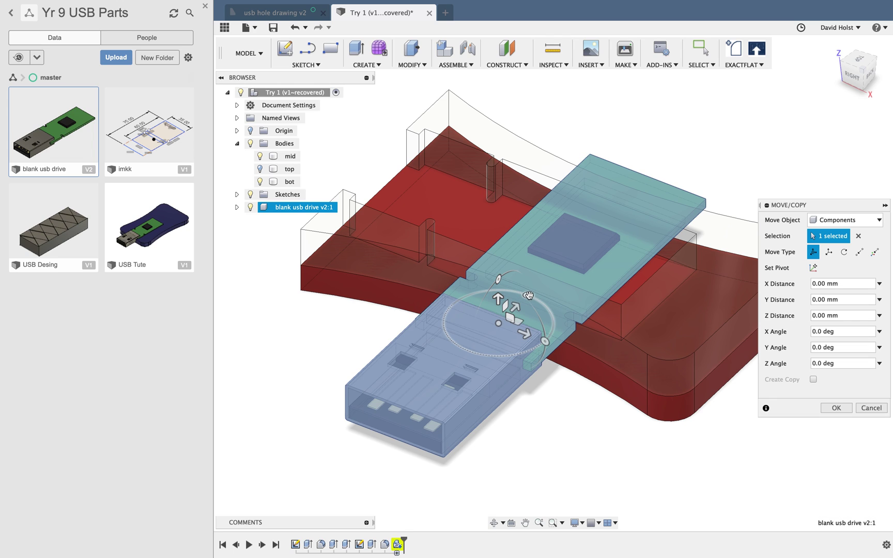
mouse_move(544, 341)
left_mouse_down()
mouse_move(540, 353)
mouse_move(540, 325)
mouse_move(539, 352)
mouse_move(530, 351)
mouse_move(548, 345)
left_mouse_up()
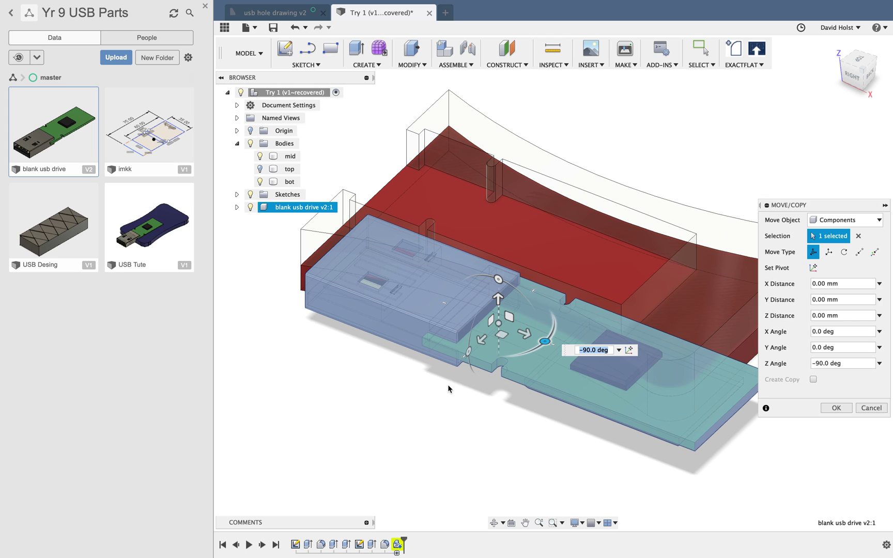
key("Return")
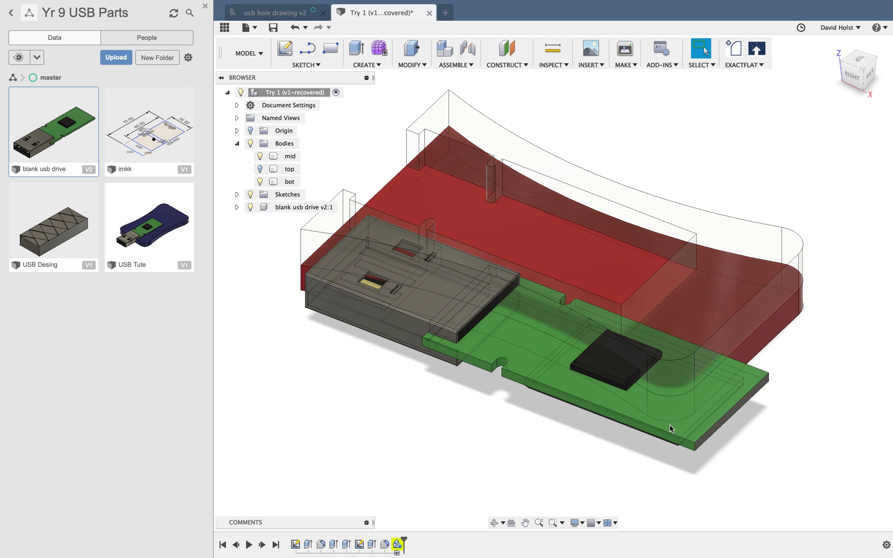
Join the midpoint of the circuit board's upper rear edge to the midpoint of the cavity's upper end edge with a rigid joint.
middle_click_drag(746, 428, 738, 430)
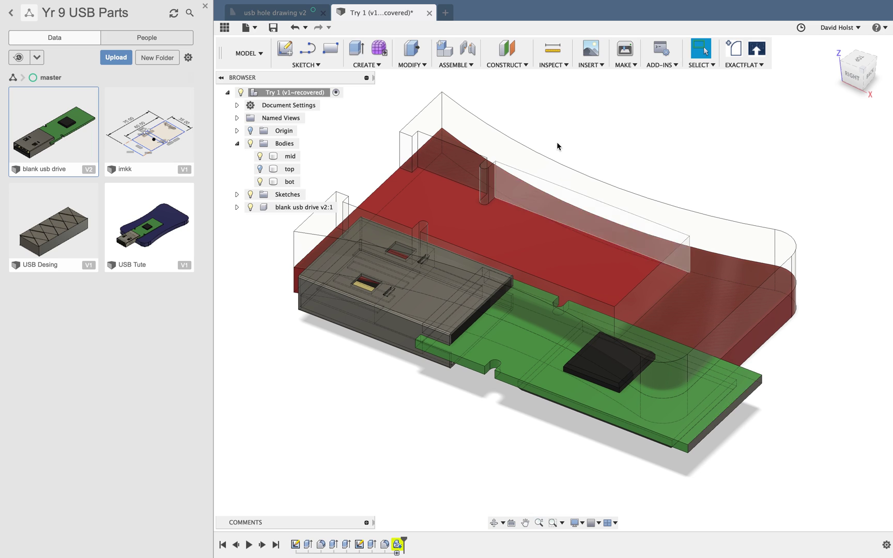
left_click(467, 51)
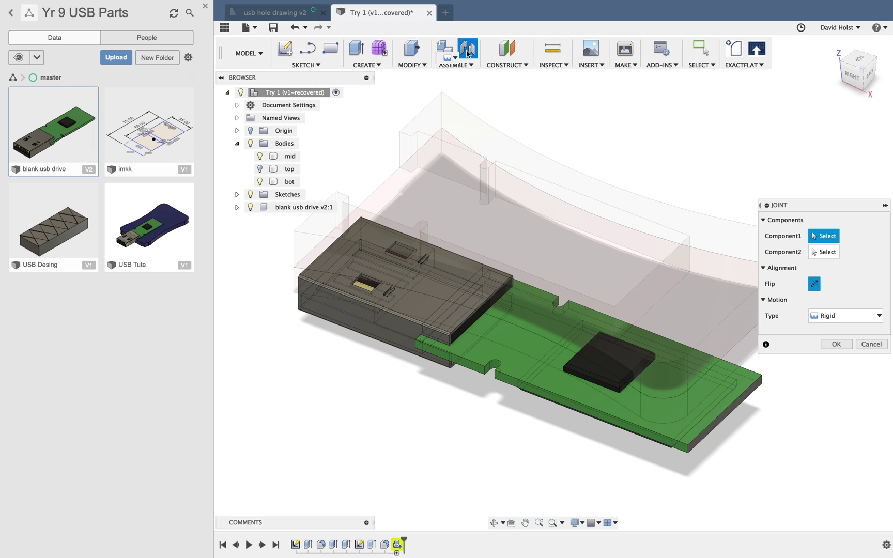
left_click(725, 412)
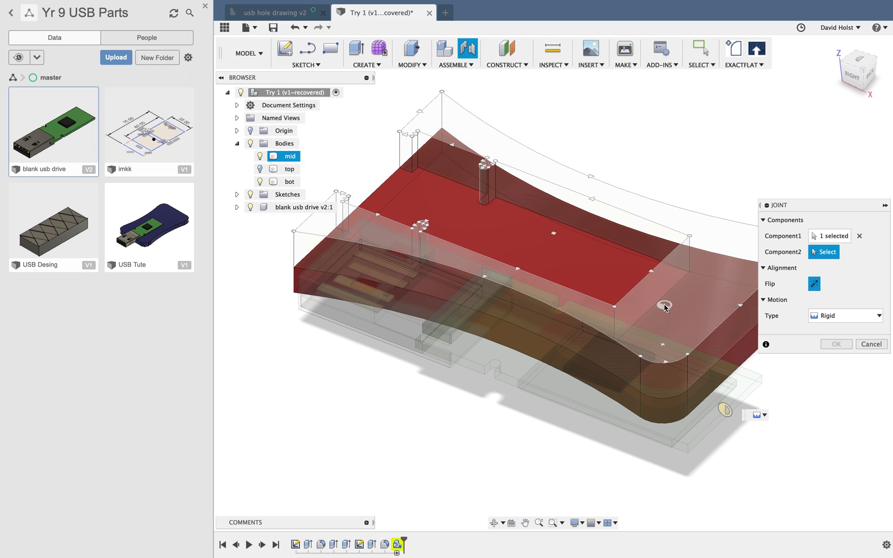
left_click(652, 275)
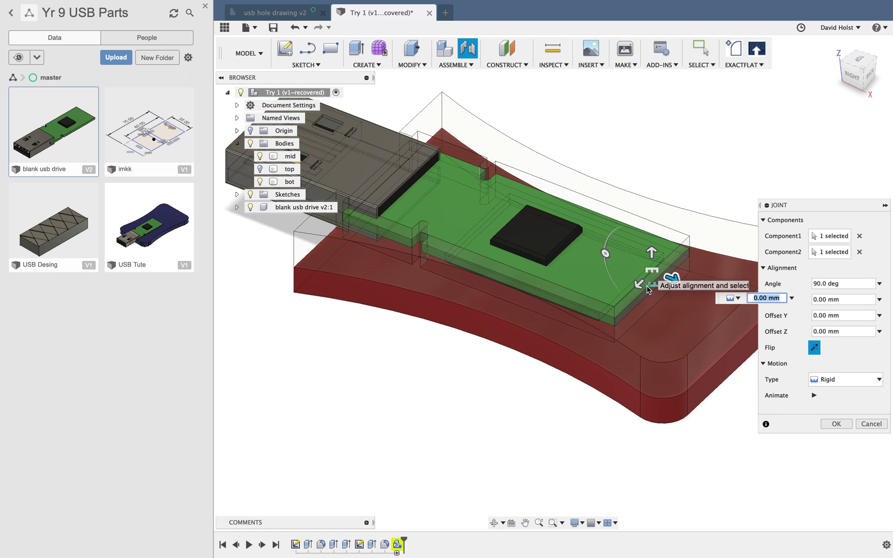
Lower the USB drive into the cavity by setting the rigid joint's Y offset to -1.55 mm, and complete the joint.
middle_click_drag(463, 371, 470, 360, "shift")
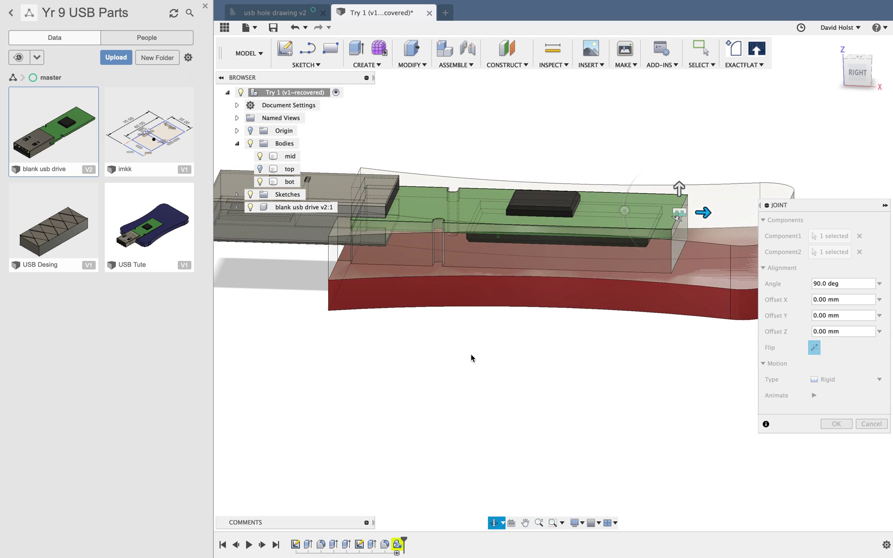
left_click(860, 73)
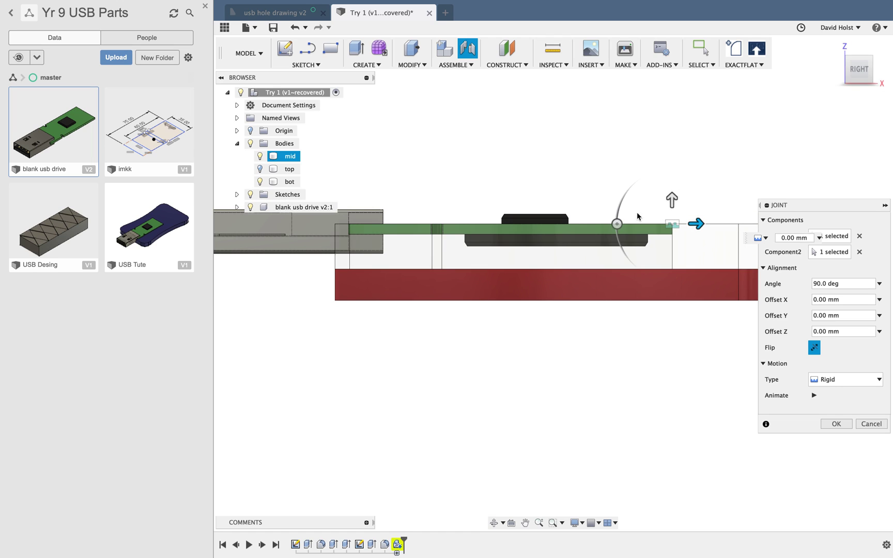
left_click_drag(672, 200, 671, 221)
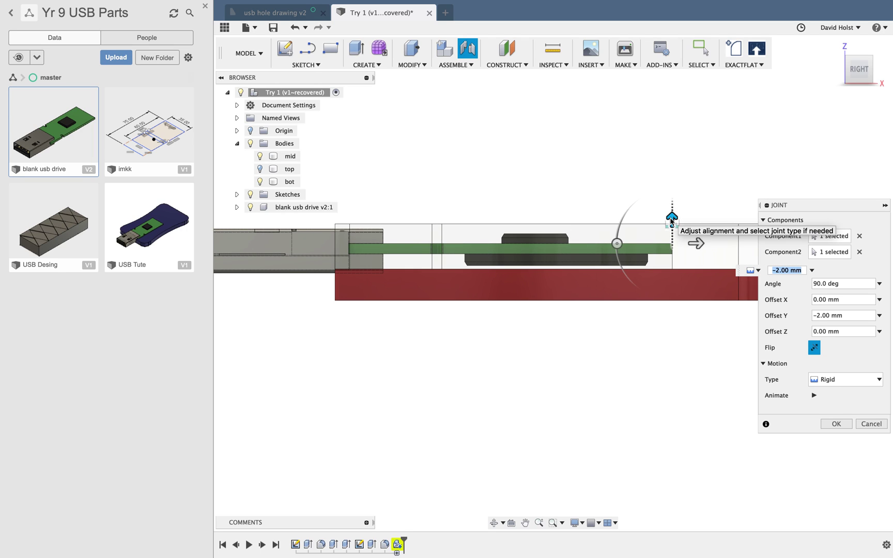
type("-1.8")
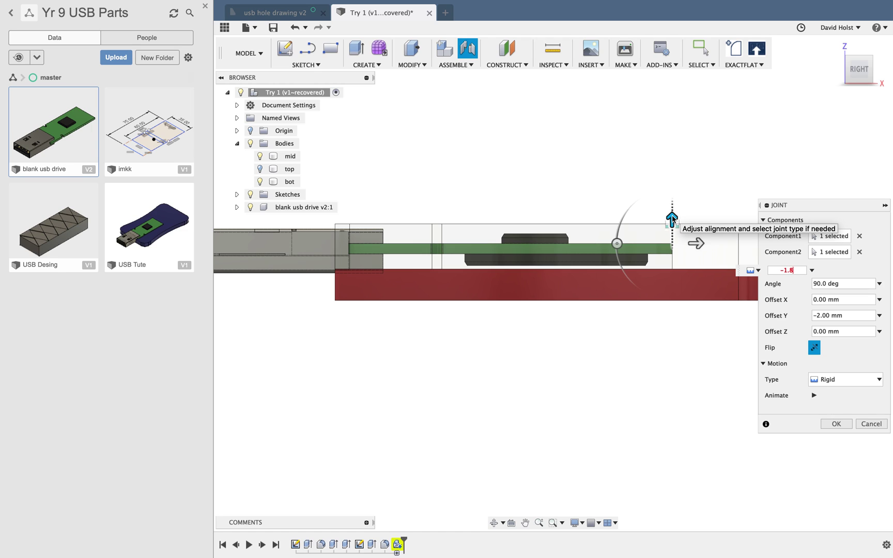
key("Return")
key("Return")
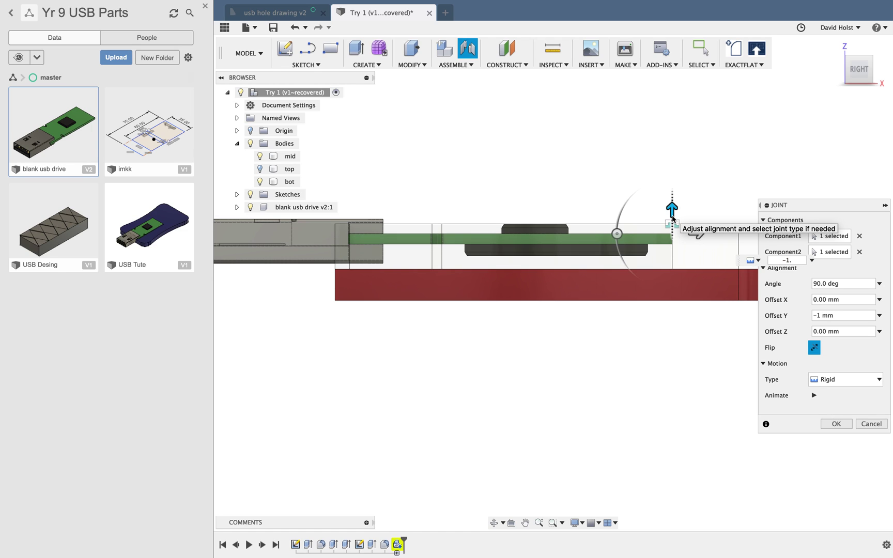
key("Return")
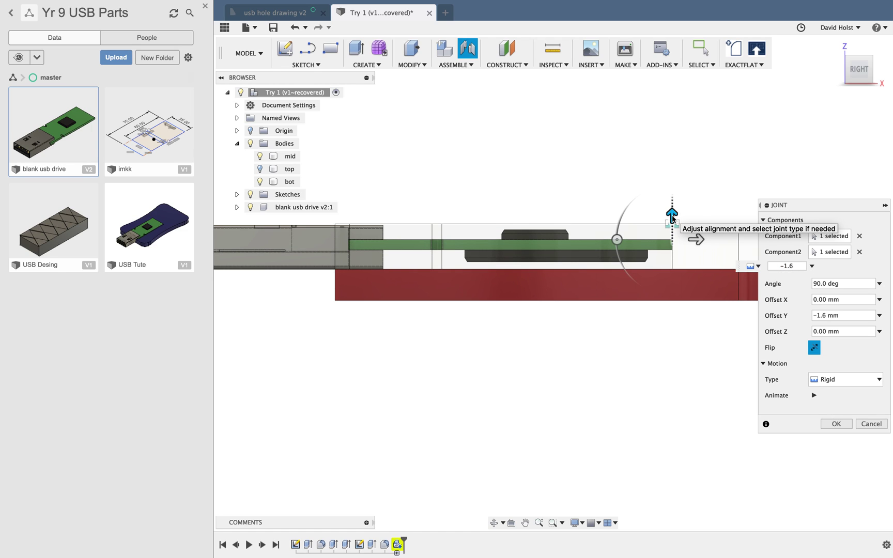
key("Return")
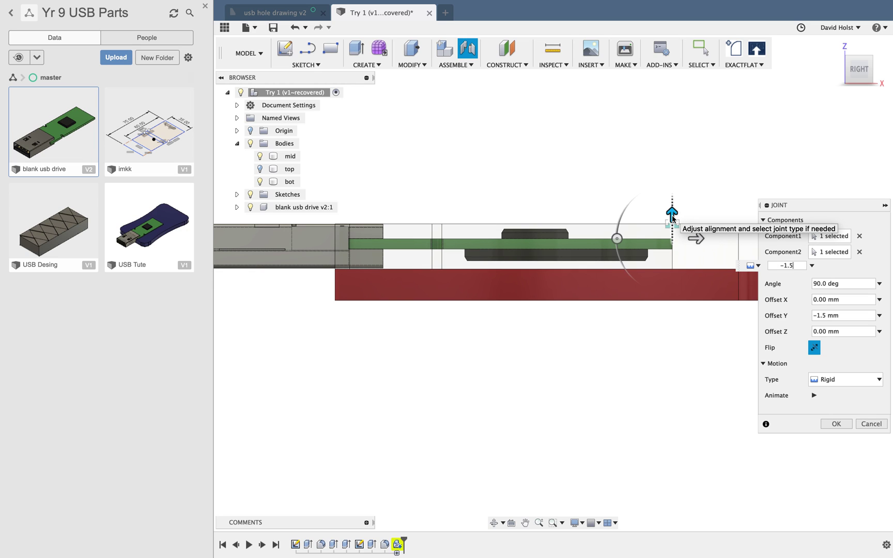
type("5")
key("Return")
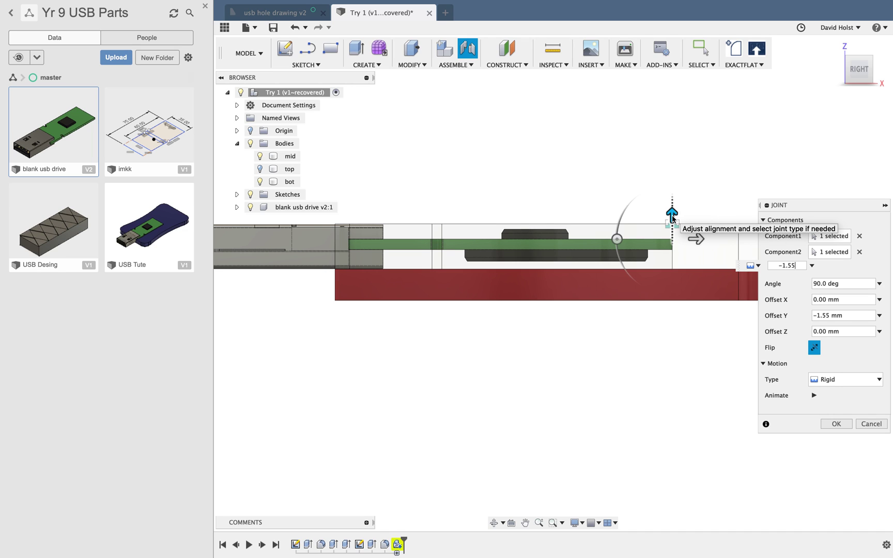
key("Return")
Start an in-canvas render of the USB drive and case in the Render workspace from a front-right isometric view, and pause it.
middle_click_drag(713, 206, 649, 355, "shift")
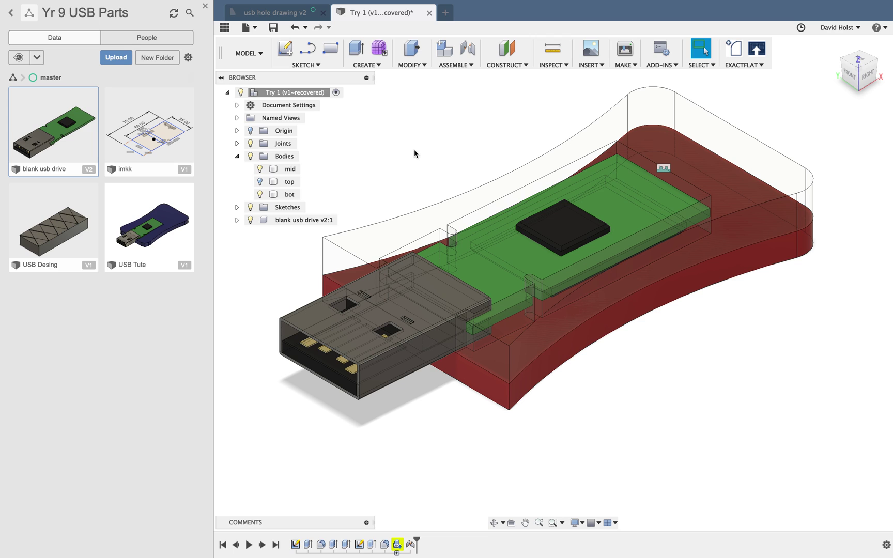
mouse_move(442, 190)
middle_mouse_down()
mouse_move(430, 188)
mouse_move(446, 190)
middle_mouse_up()
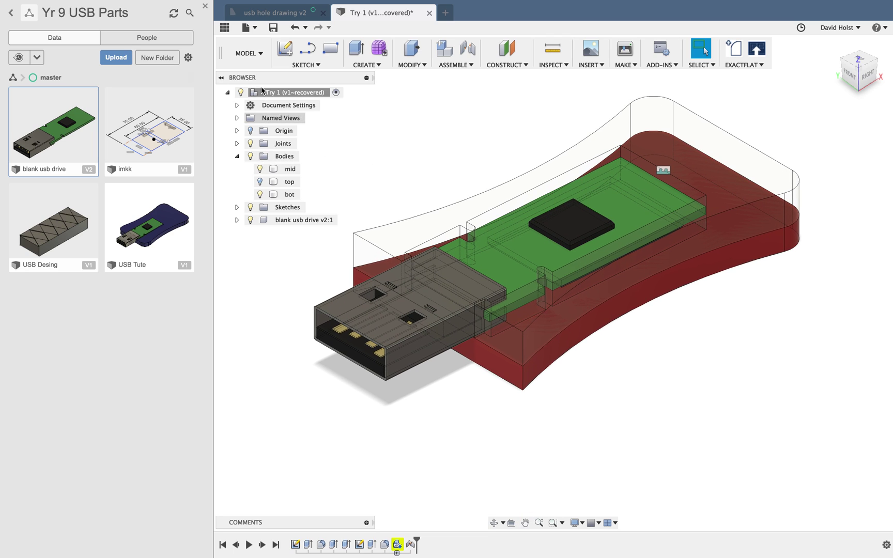
left_click(256, 62)
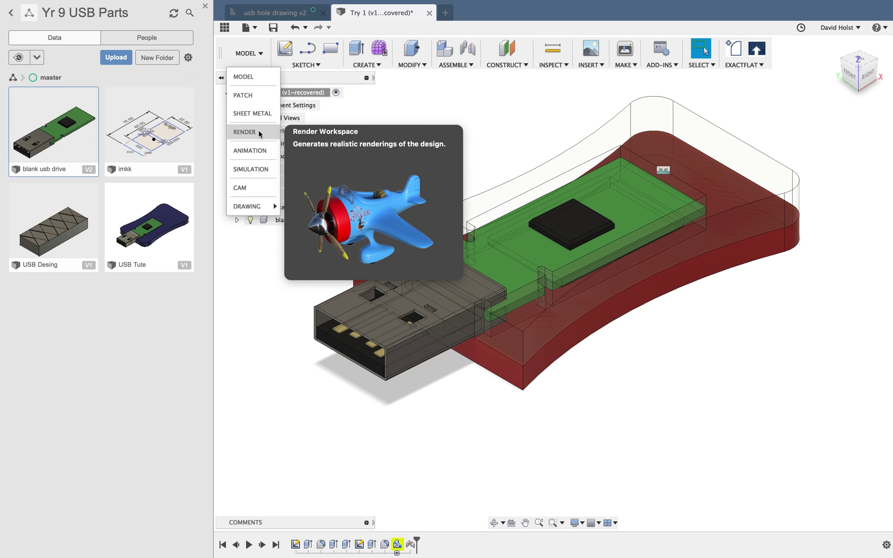
left_click(286, 132)
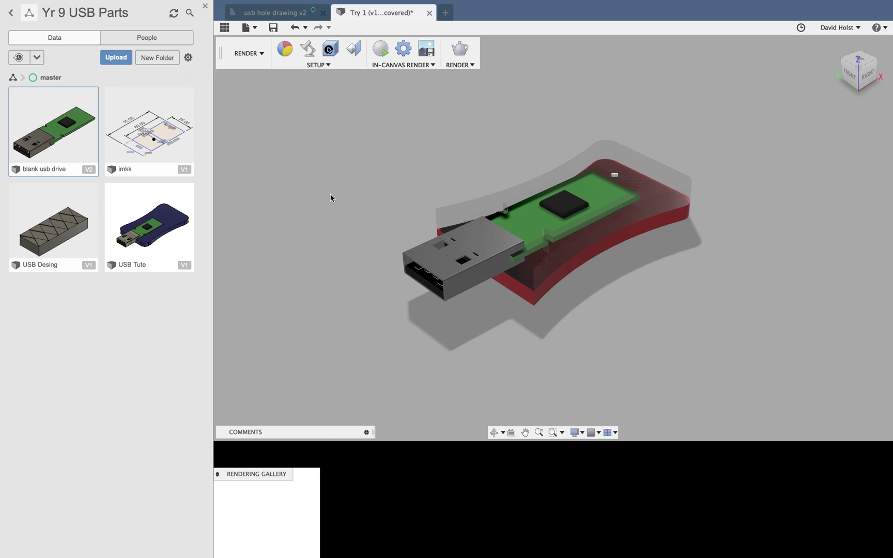
scroll(655, 254, "up", 2)
middle_click_drag(643, 269, 654, 279)
left_click(380, 48)
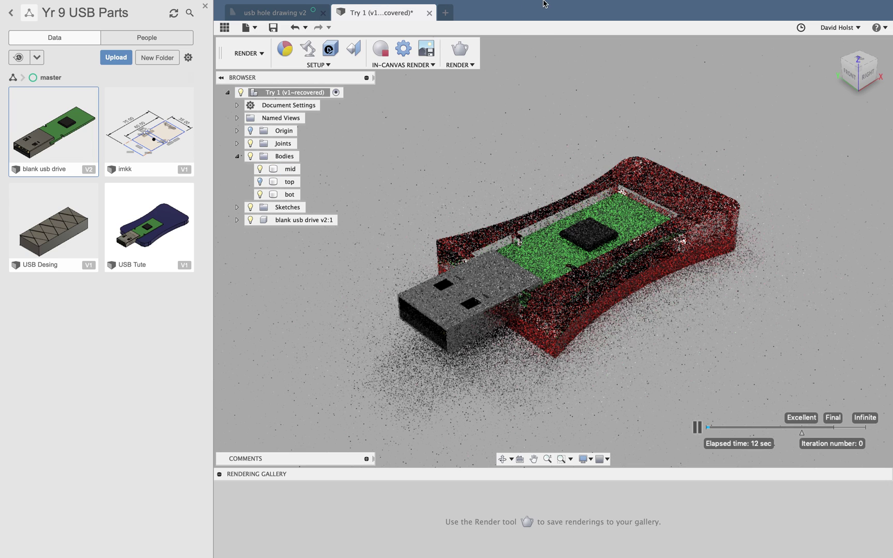
left_click(697, 427)
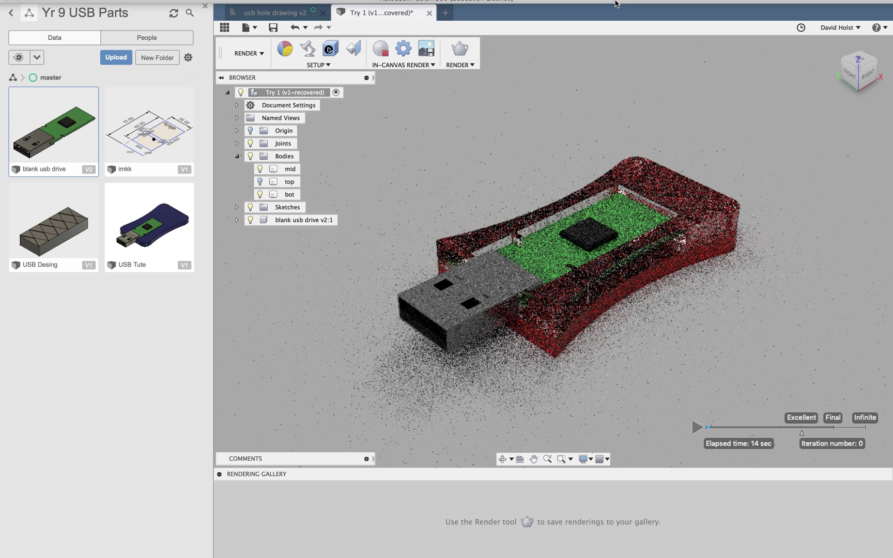